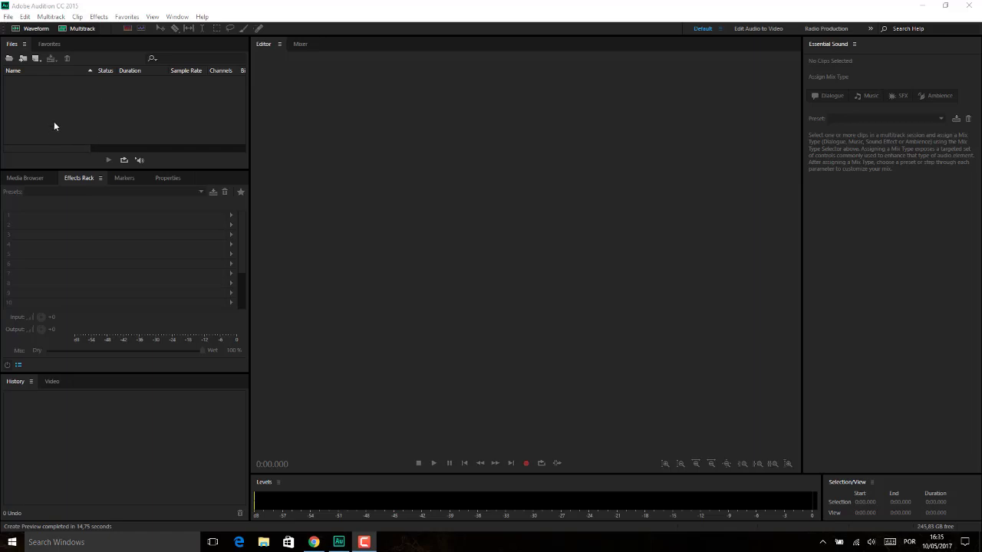
Step: Import the audio file Music Tracks - summerwhistling
click(22, 59)
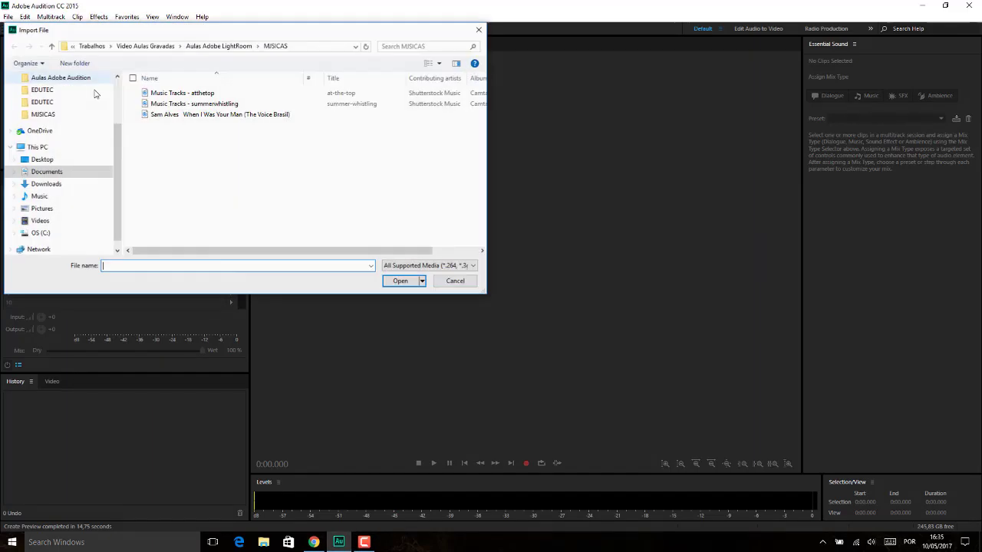
double_click(225, 105)
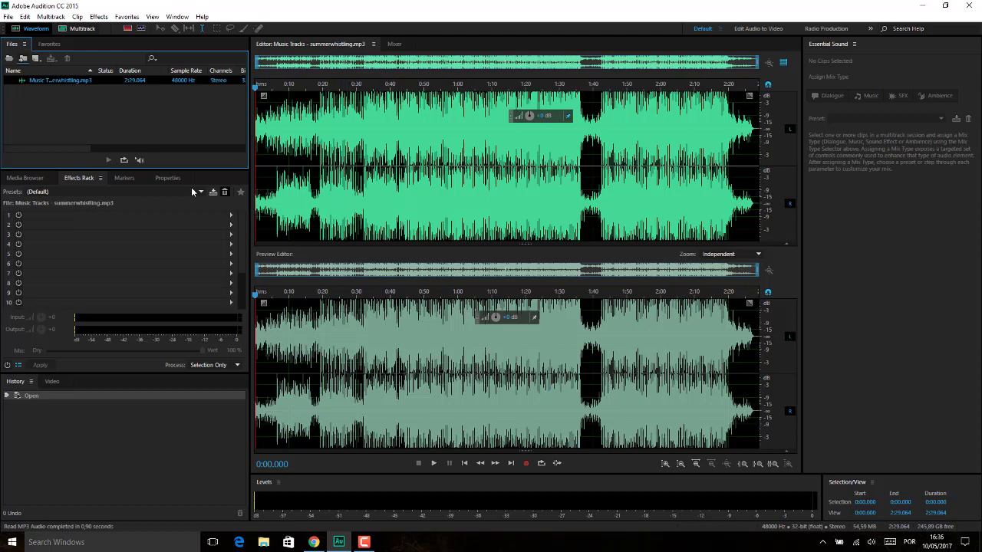
Step: Apply the DeEss and Limit Female Voice Over preset to the Effects Rack and play back the track from the start
click(29, 181)
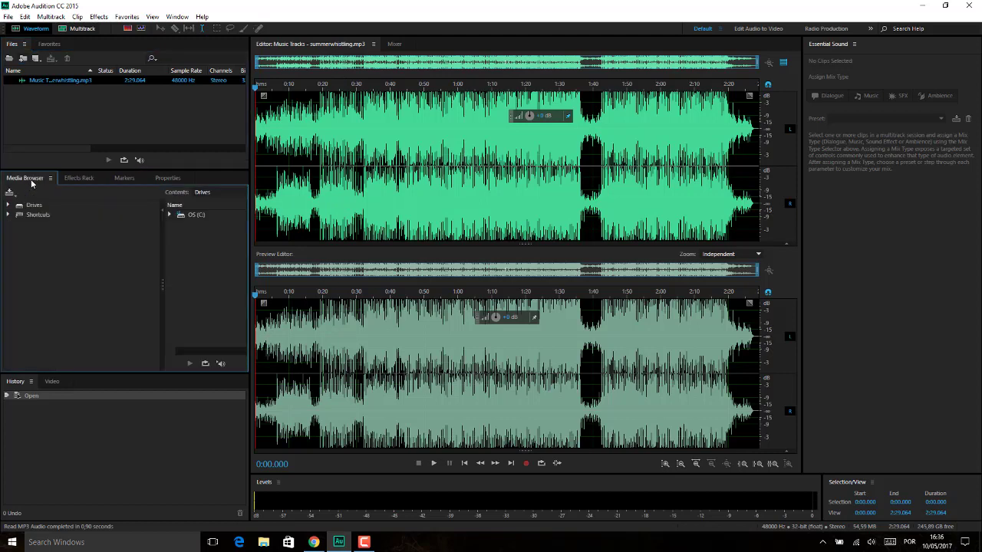
click(79, 182)
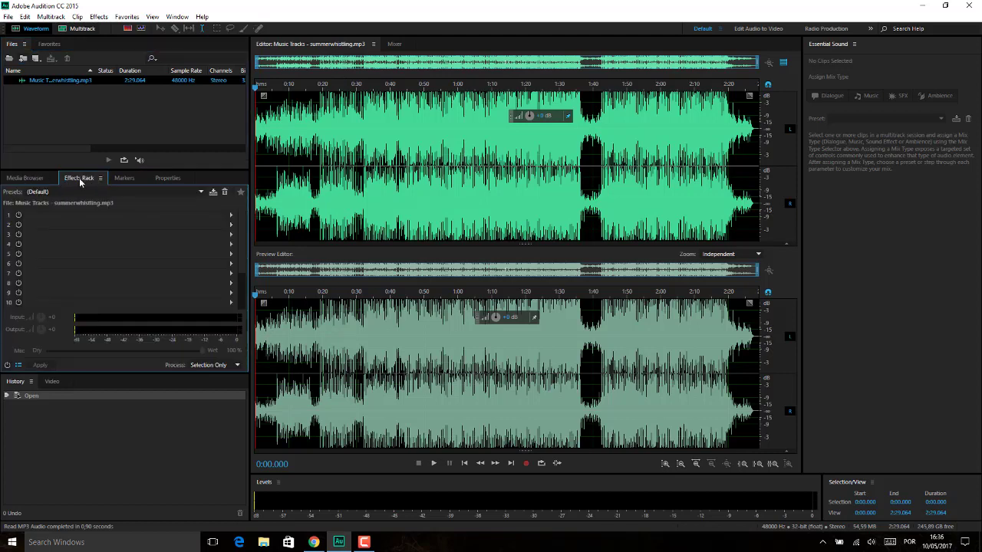
click(201, 192)
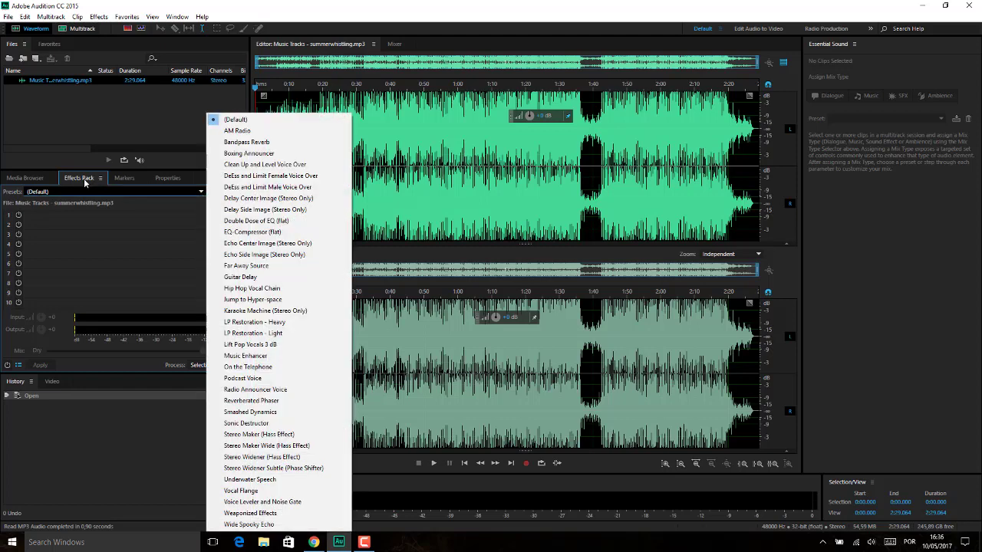
click(259, 177)
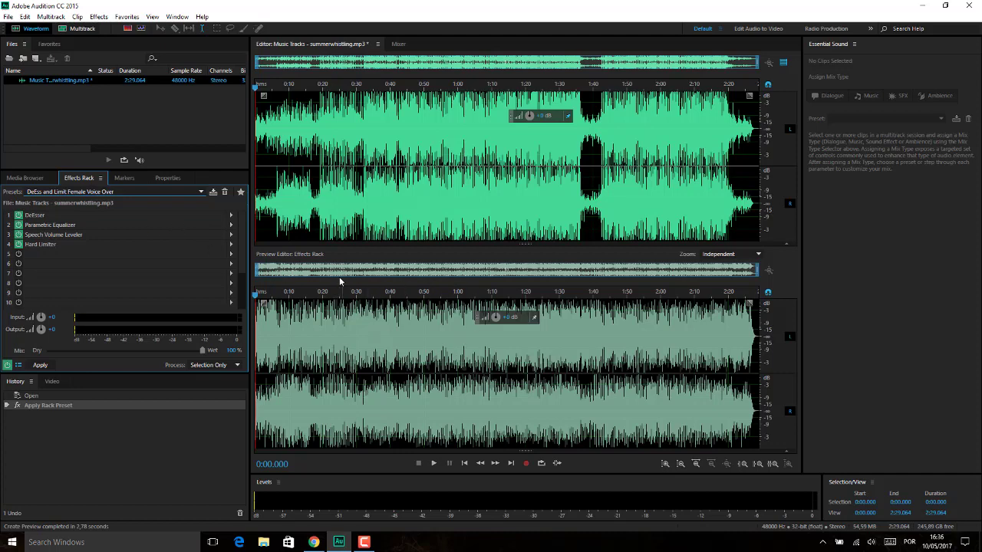
key(space)
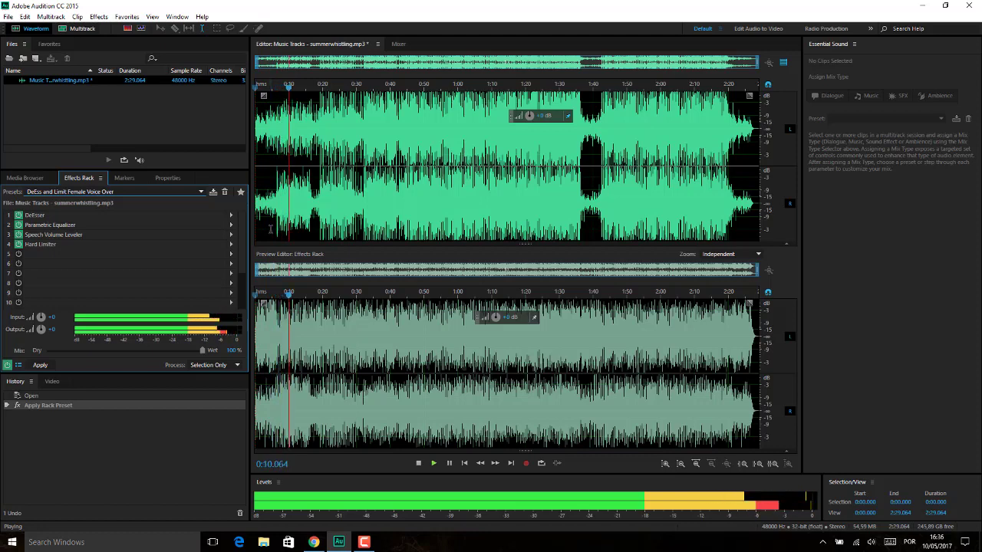
key(space)
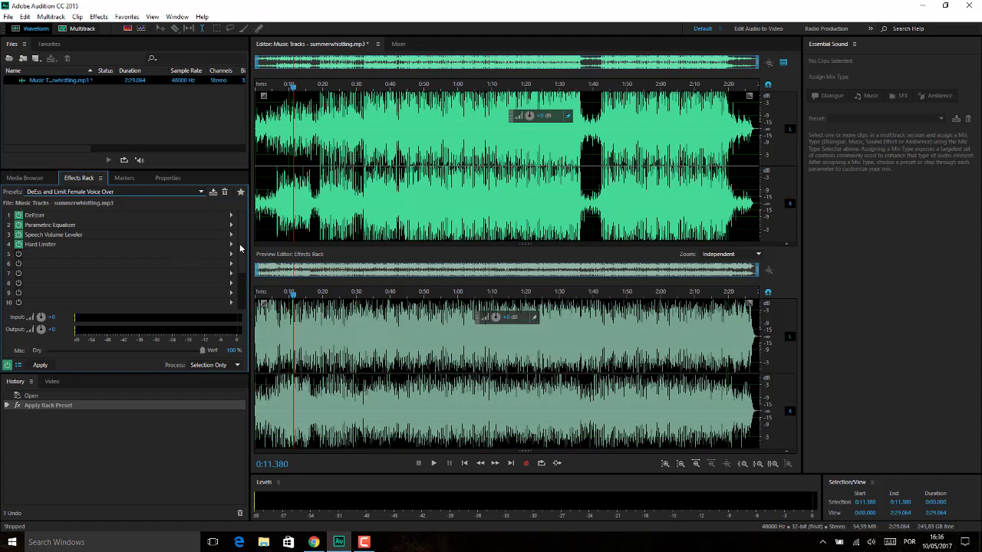
Step: Open the DeEsser settings from the rack and switch the effect off and on repeatedly to compare the preview waveform
mouse_move(238, 256)
mouse_down()
mouse_move(239, 285)
mouse_move(240, 247)
mouse_up()
click(231, 217)
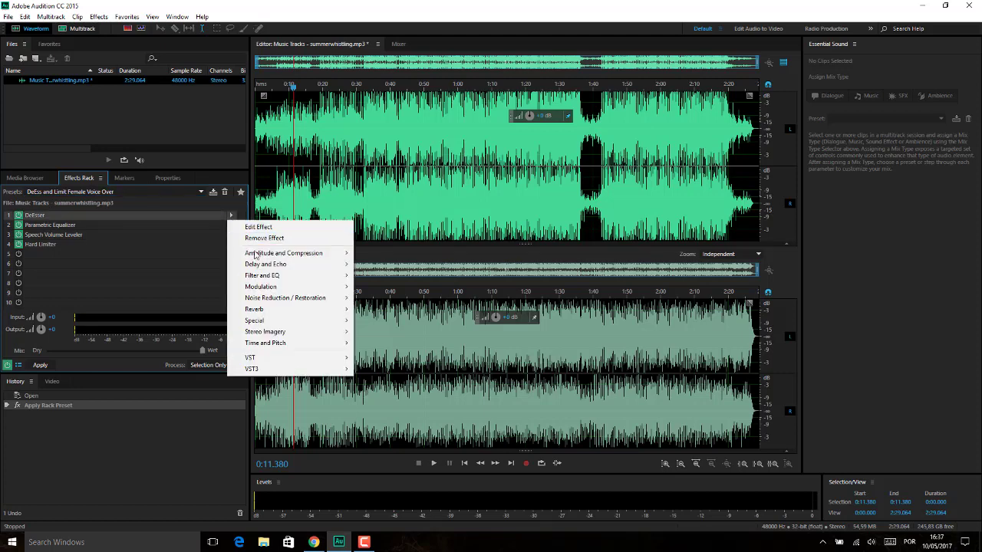
click(275, 230)
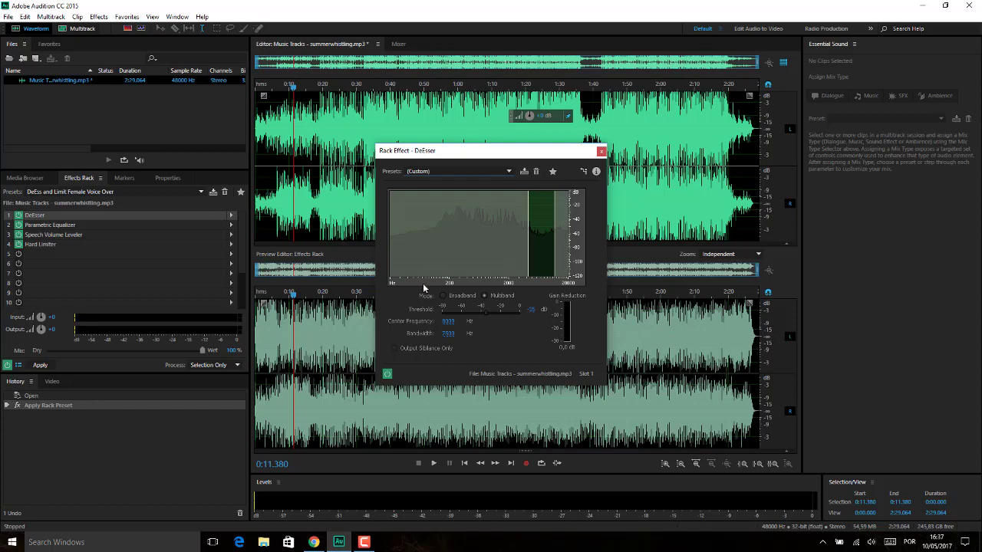
click(387, 375)
click(387, 374)
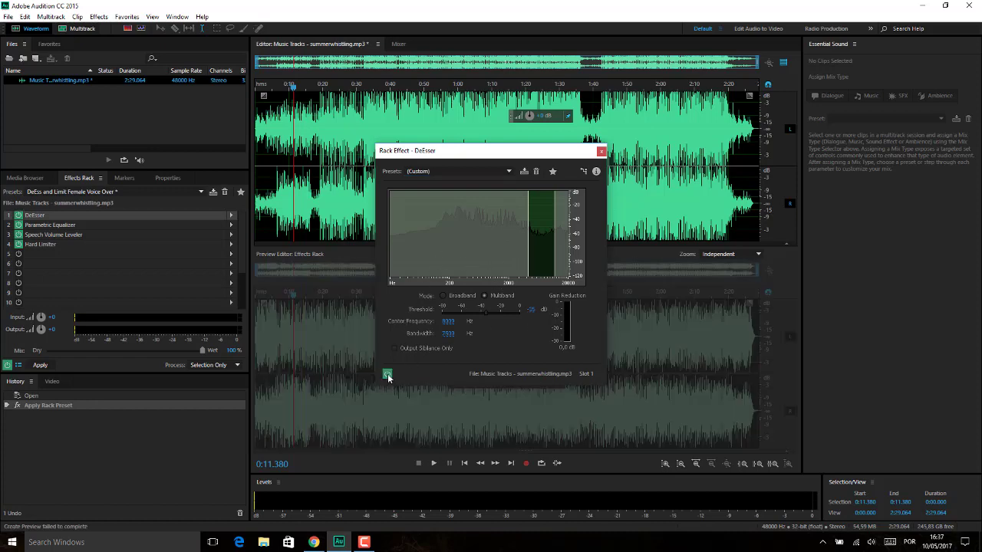
click(387, 375)
click(388, 375)
click(388, 374)
click(388, 375)
click(388, 374)
click(388, 375)
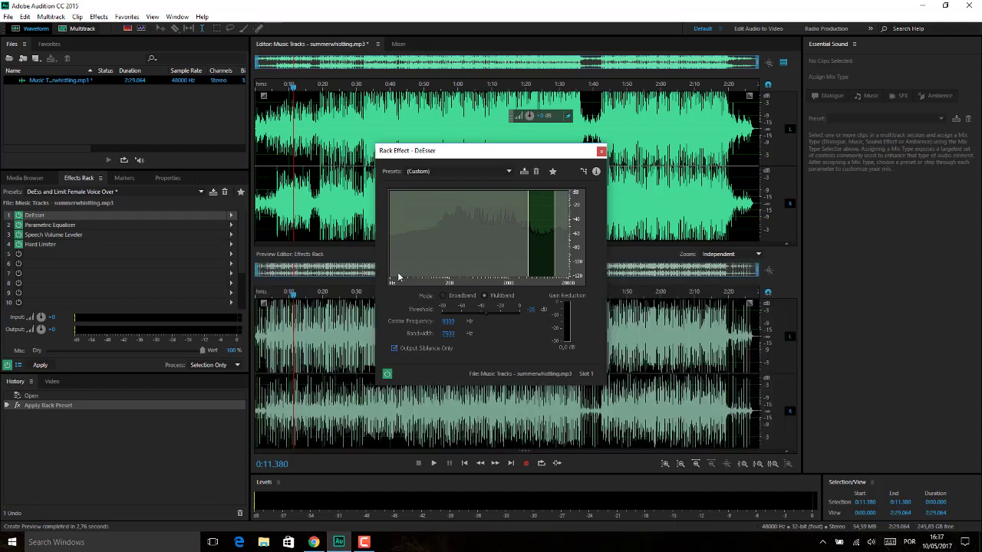
Step: Enable Output Sibilance Only in the DeEsser, comparing the sound with and without it during playback
click(394, 348)
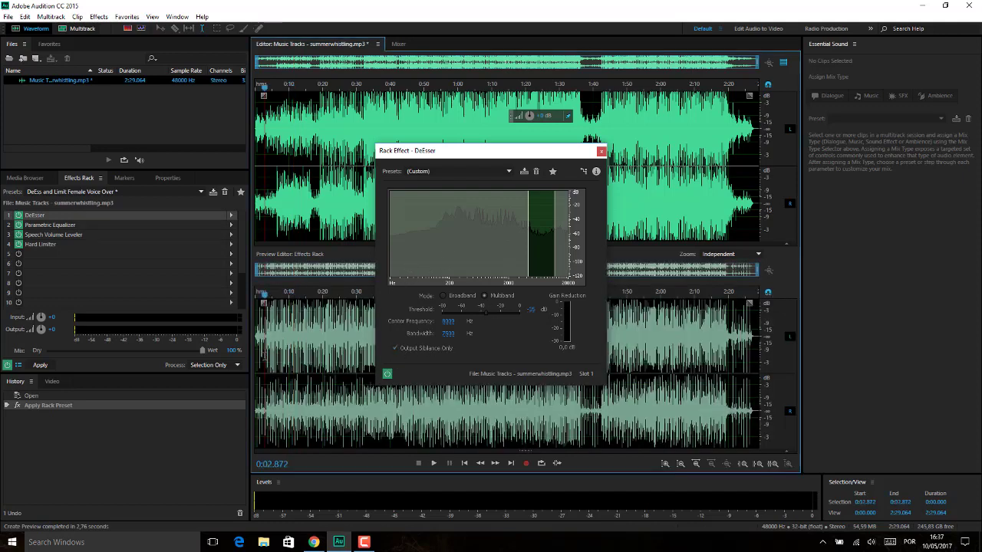
key(space)
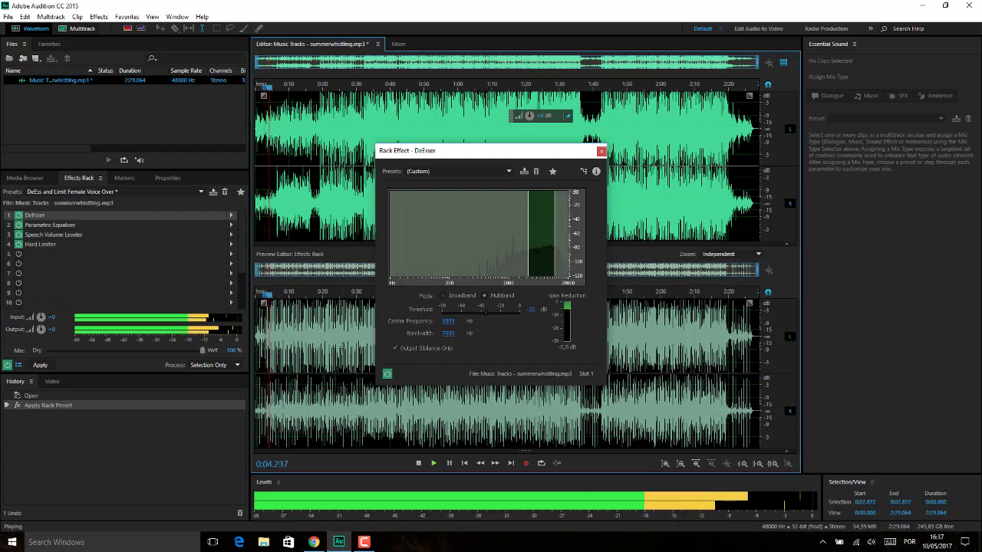
click(417, 350)
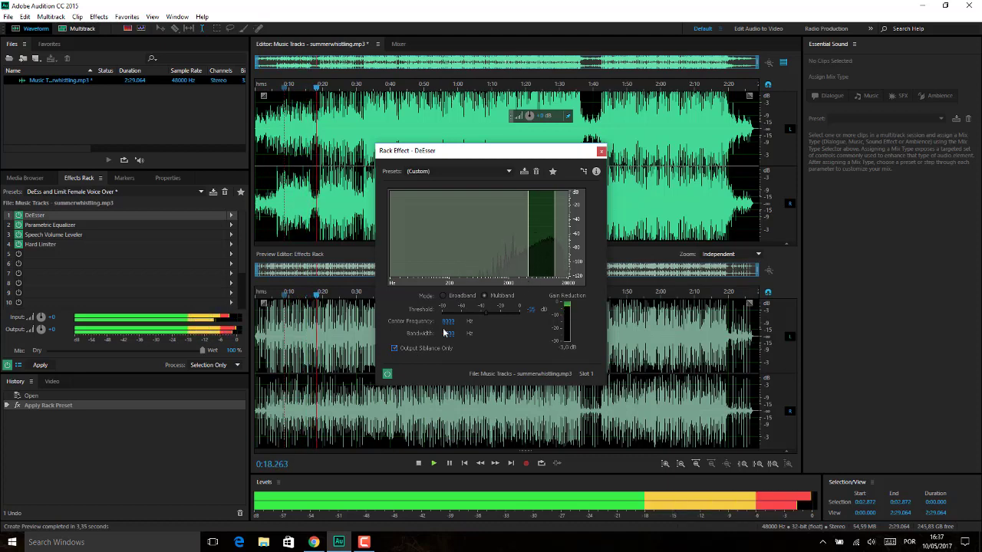
click(423, 347)
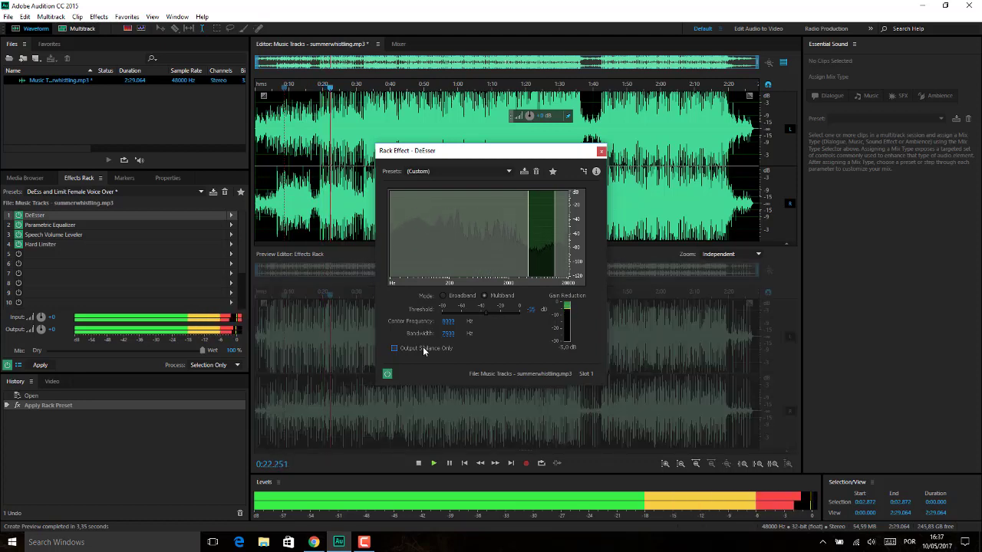
click(423, 347)
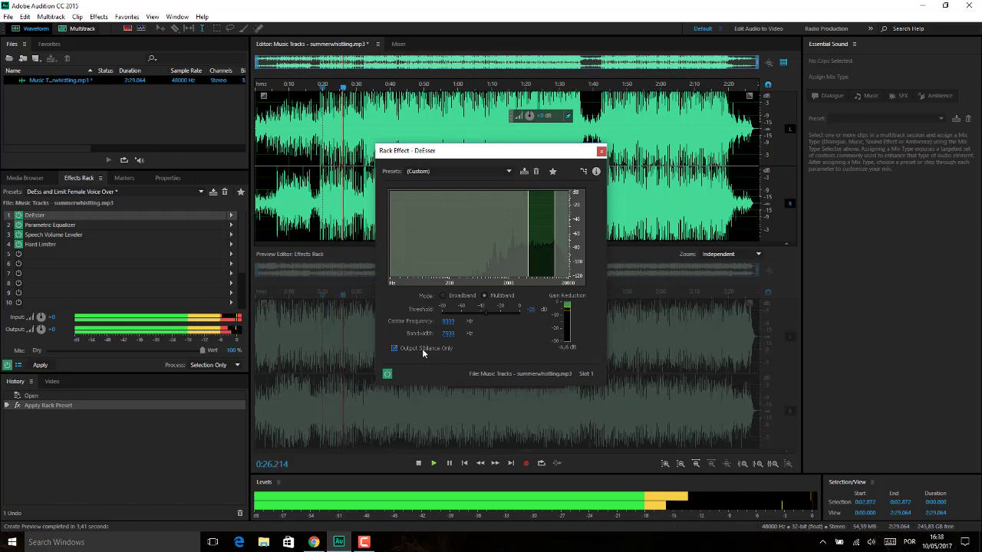
key(space)
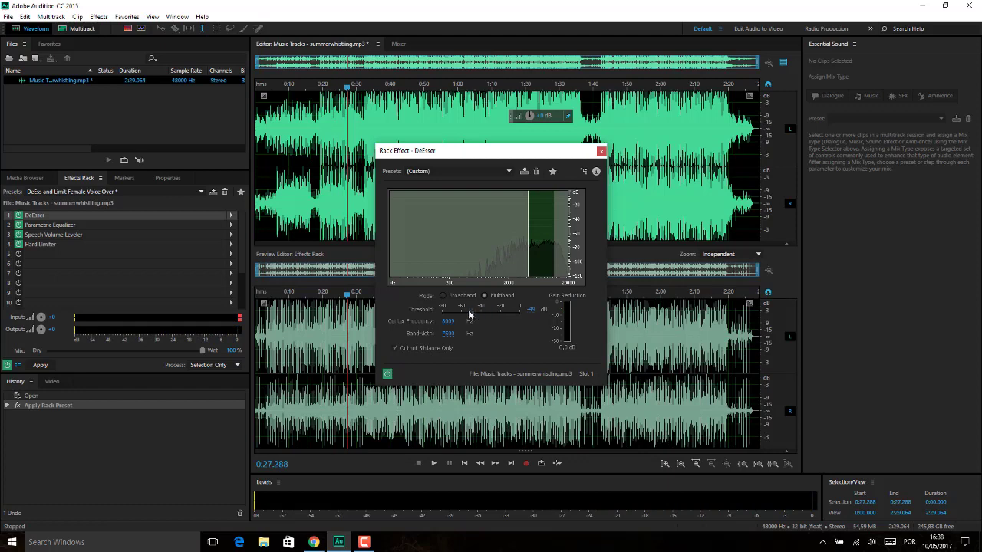
Step: Lower the DeEsser threshold to about -76 dB and switch its mode to Broadband while listening to the playback
drag(498, 312, 466, 313)
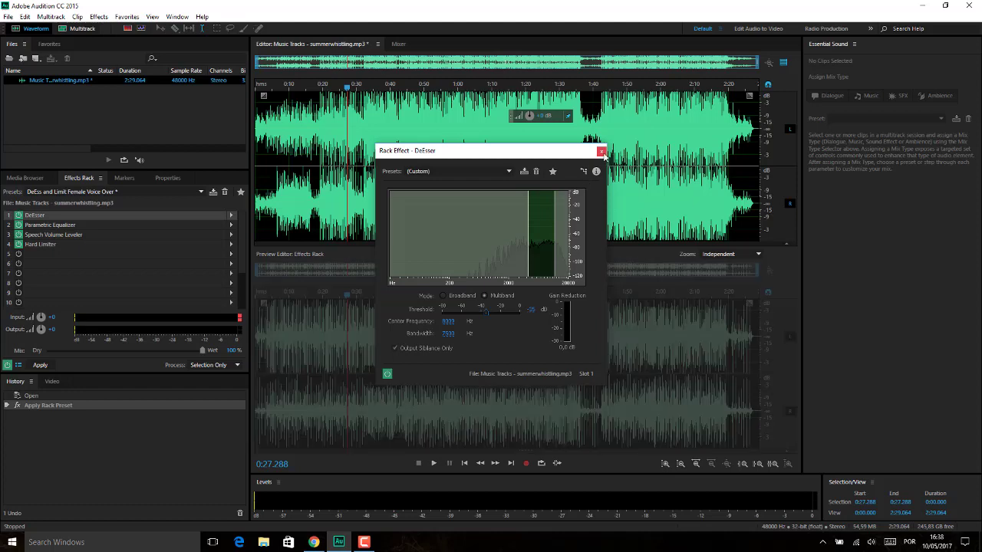
drag(487, 311, 495, 310)
key(space)
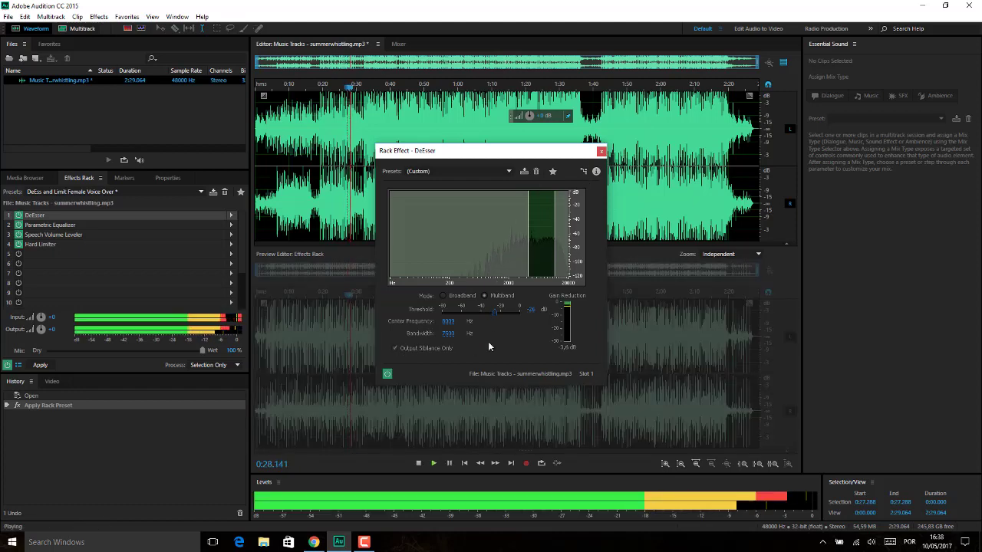
drag(495, 310, 449, 318)
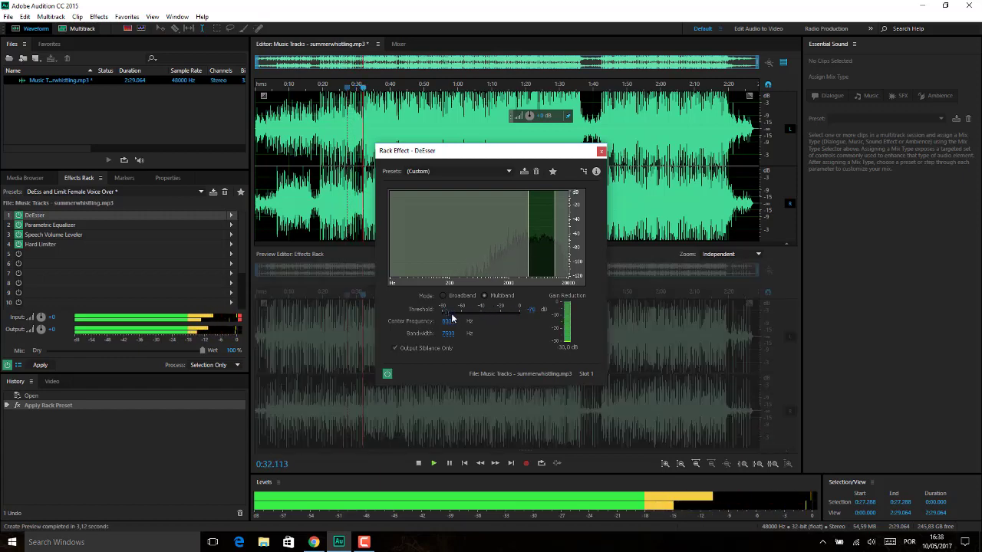
click(463, 296)
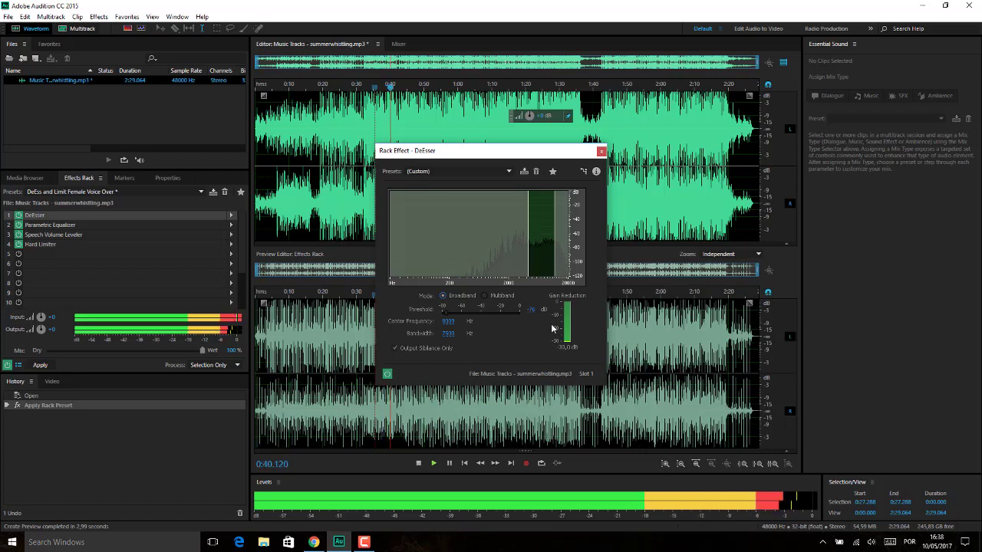
key(space)
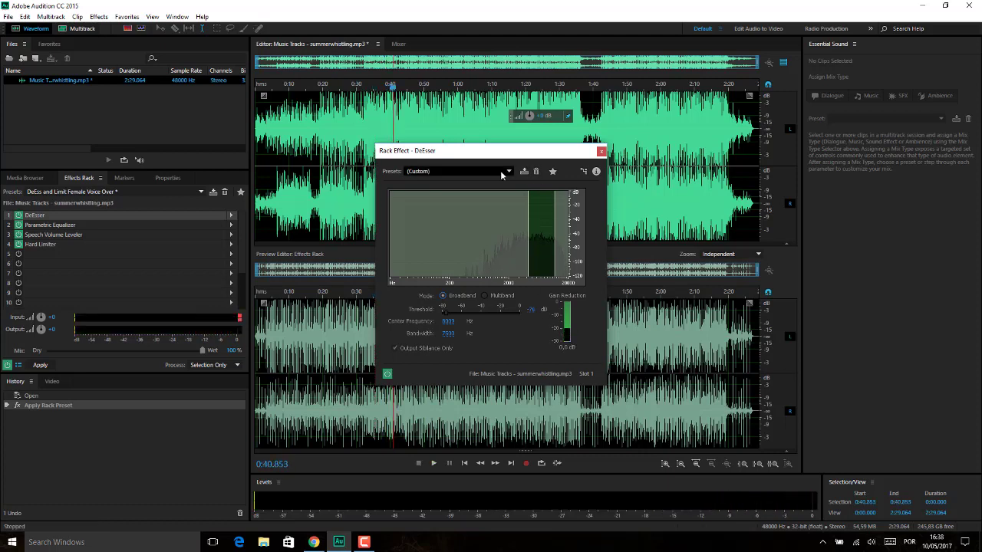
Step: View the option for saving the DeEsser settings as a favorite, cancel it, and close the effect's settings
click(554, 173)
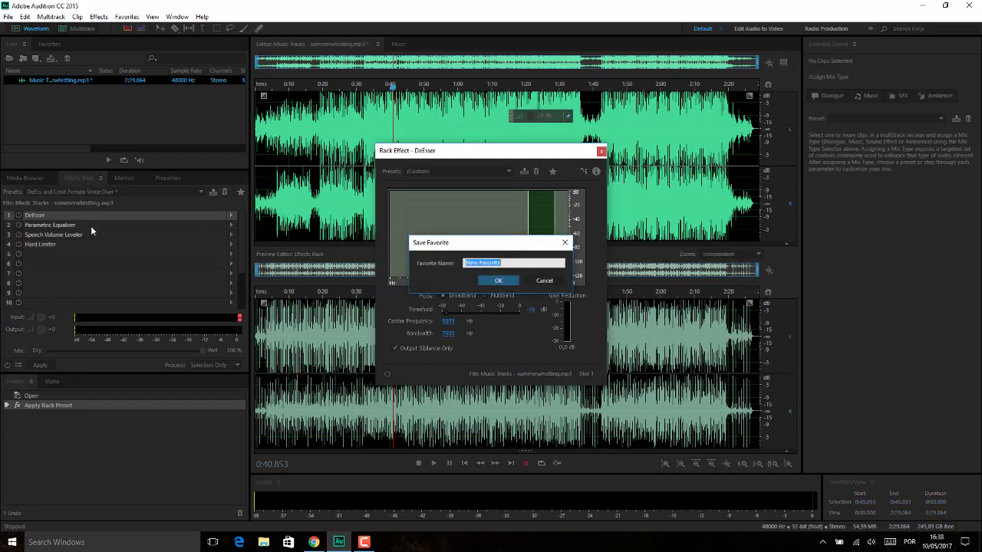
click(545, 281)
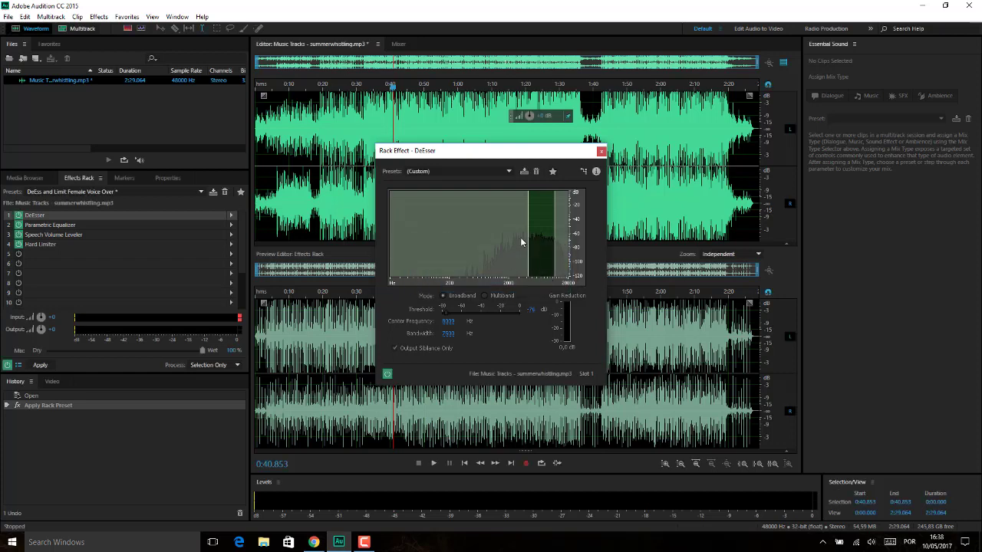
click(602, 151)
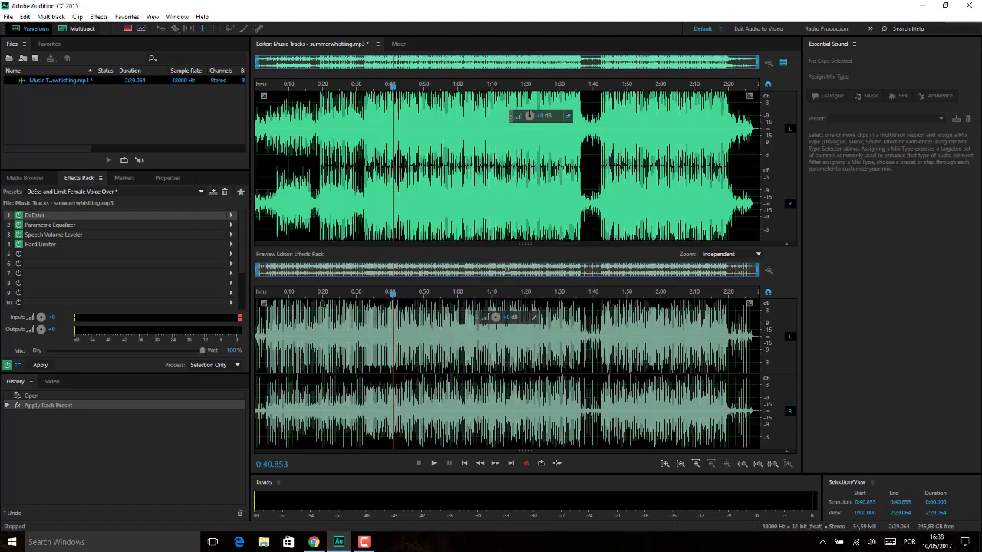
Step: Play back the processed track from about 0:27 and again from about 0:16
click(347, 339)
key(space)
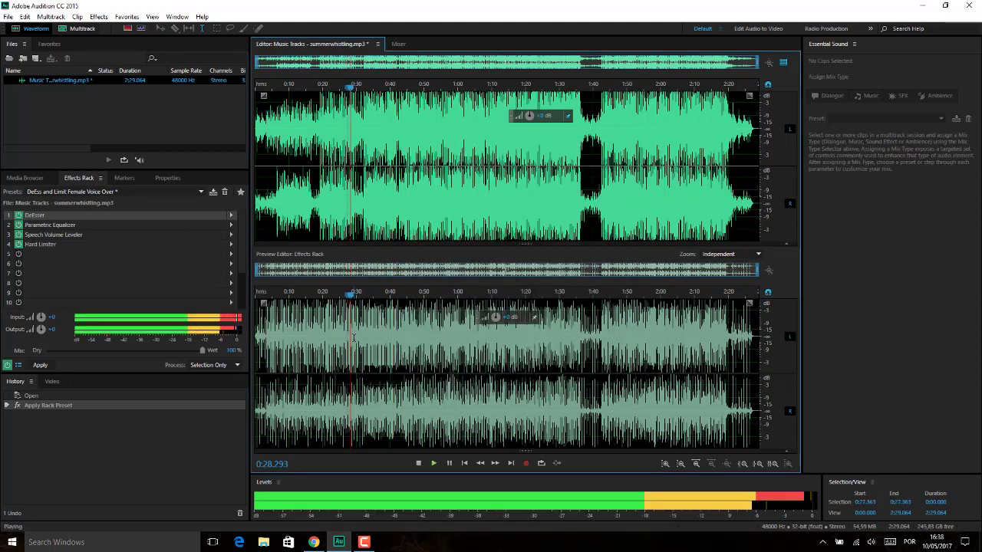
key(space)
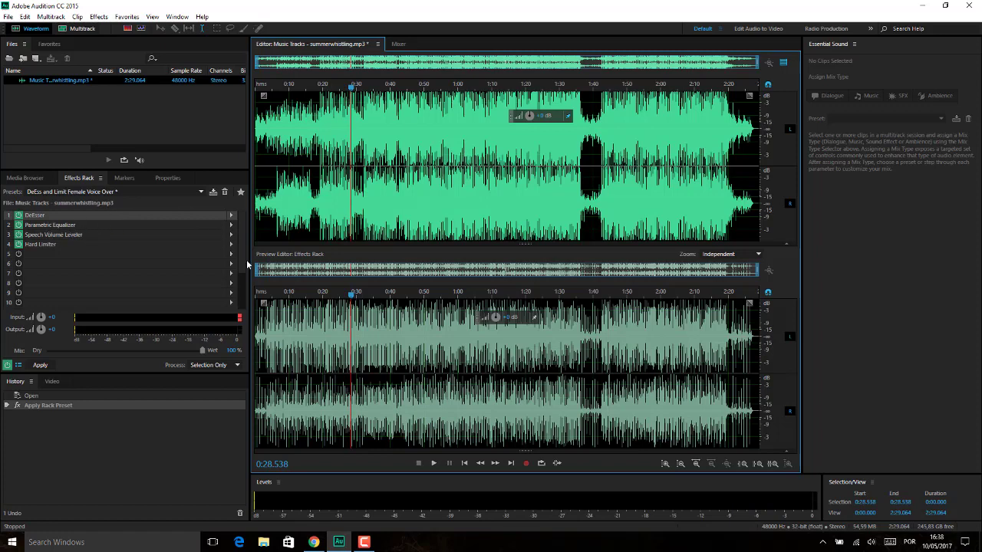
click(311, 338)
key(space)
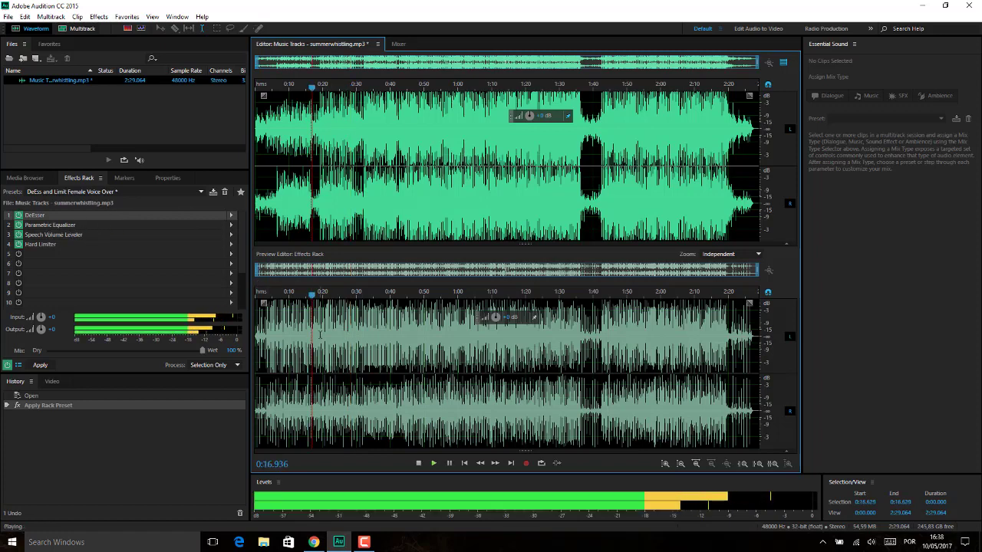
Step: Set the gains of Parametric Equalizer bands 2, 3, 4 and 5 to about 11.2, 10.9, 14.4 and -15 dB
click(231, 224)
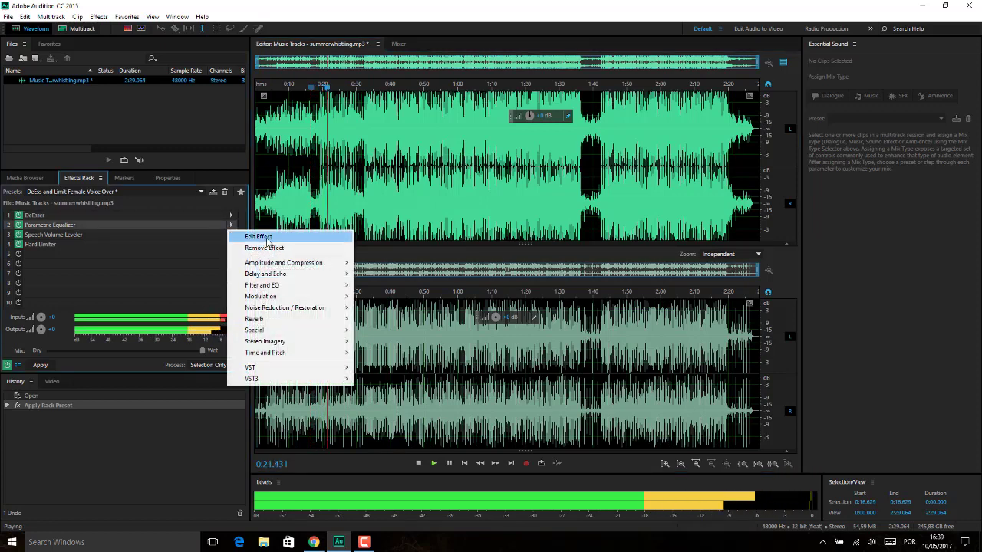
click(261, 236)
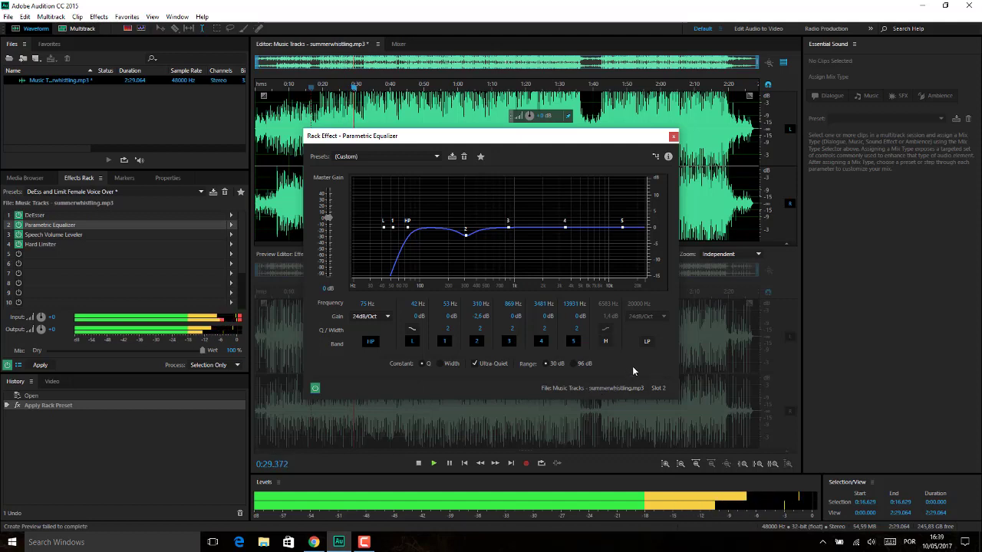
drag(466, 235, 459, 189)
drag(508, 227, 521, 190)
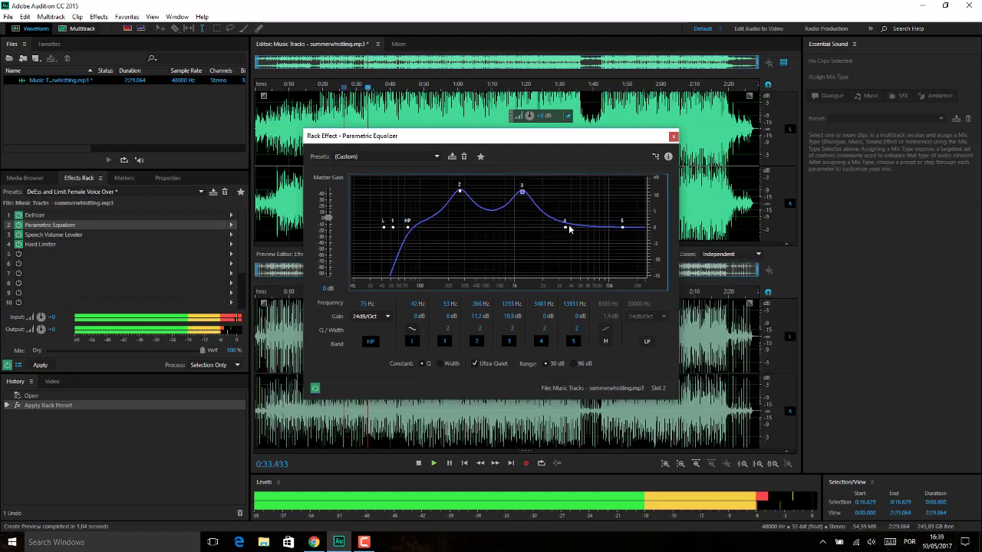
drag(566, 227, 580, 182)
drag(622, 227, 608, 276)
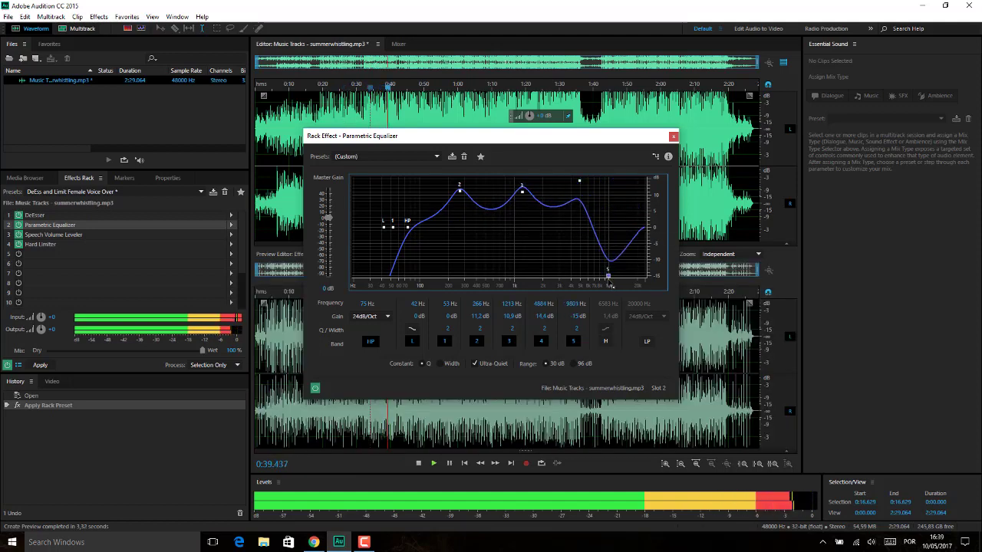
Step: Move the equalizer window off the waveforms and lower band 2 to about -12.2 dB at 279 Hz
drag(580, 134, 768, 71)
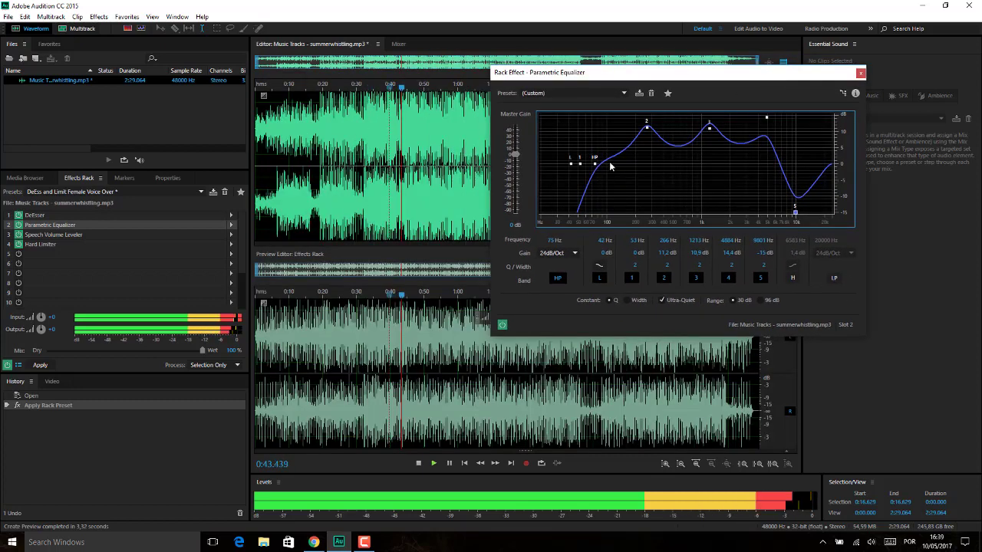
drag(646, 125, 653, 210)
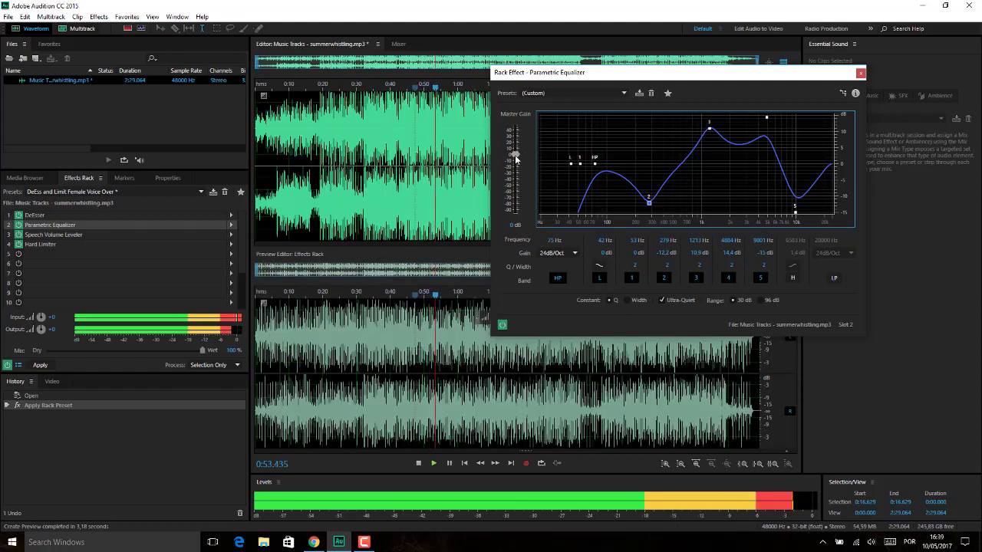
Step: Try the equalizer's master gain at about 44.1 dB and -5 dB, and switch to constant Width with Ultra-Quiet off
drag(517, 154, 515, 128)
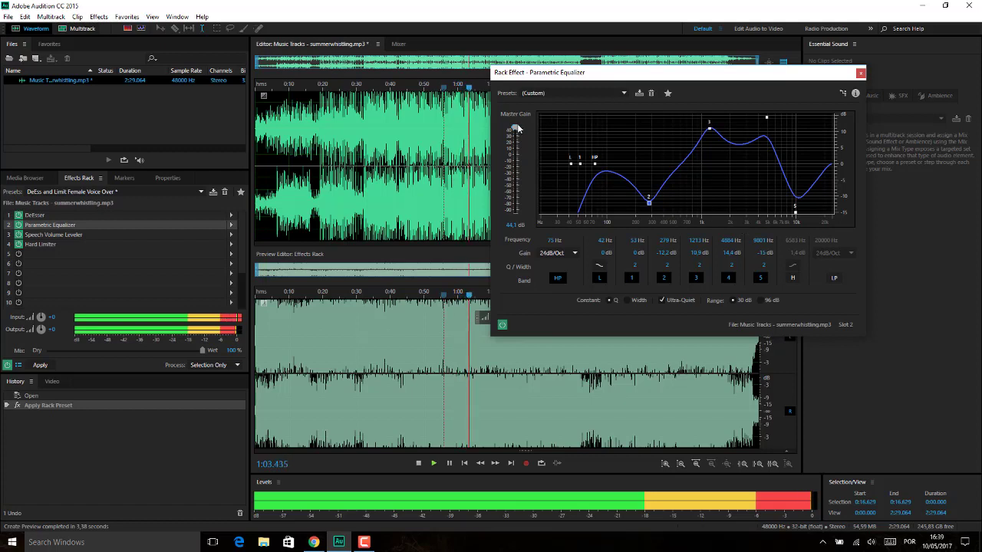
drag(515, 128, 516, 161)
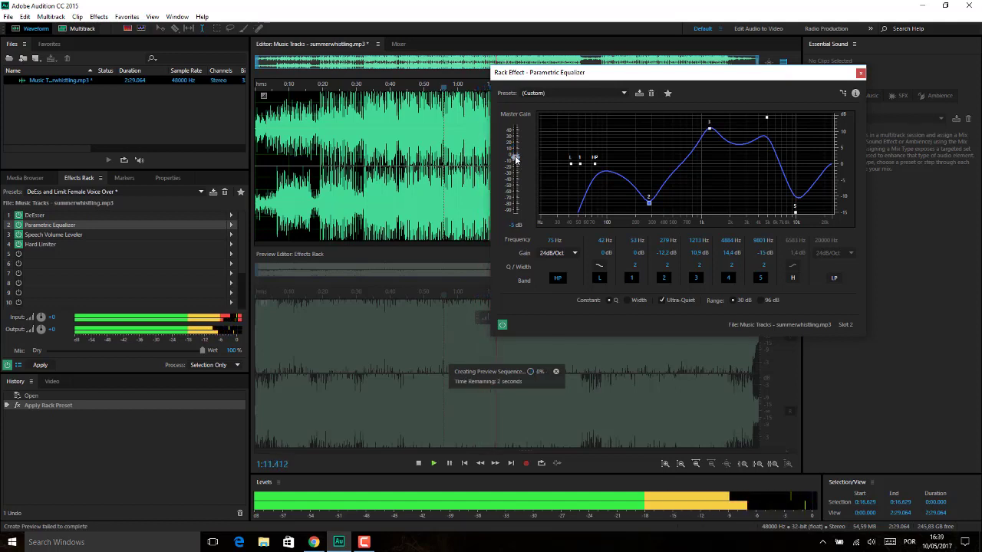
click(632, 300)
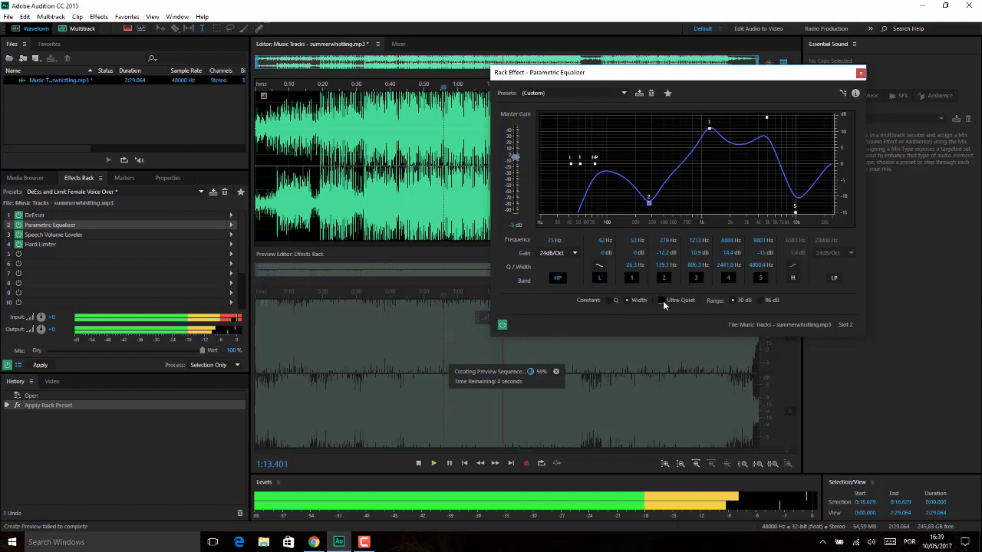
click(662, 301)
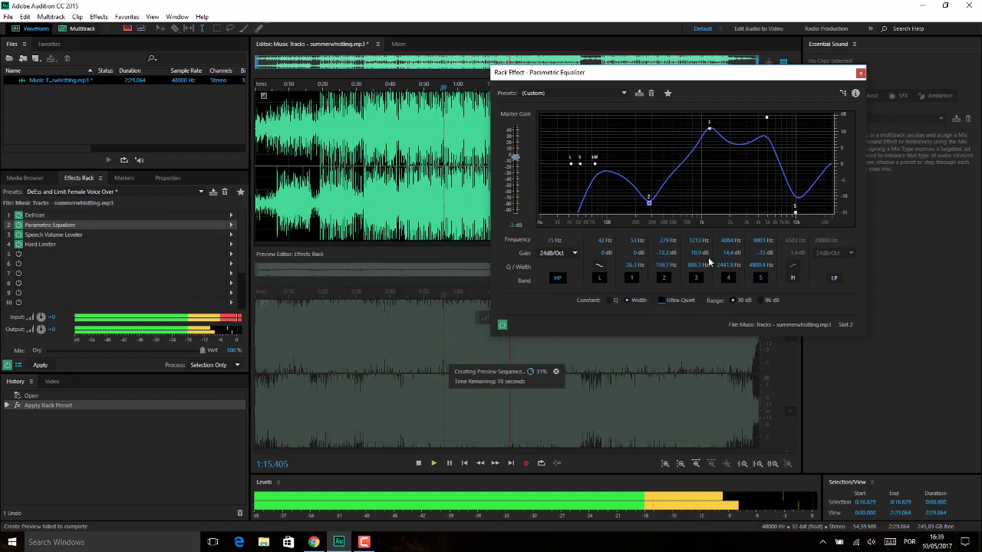
Step: Set equalizer bands 1, 2 and 3 to 69, 143 and 1933 Hz, with gains of 13.5 dB on band 3 and 23 dB on band L
drag(700, 253, 638, 242)
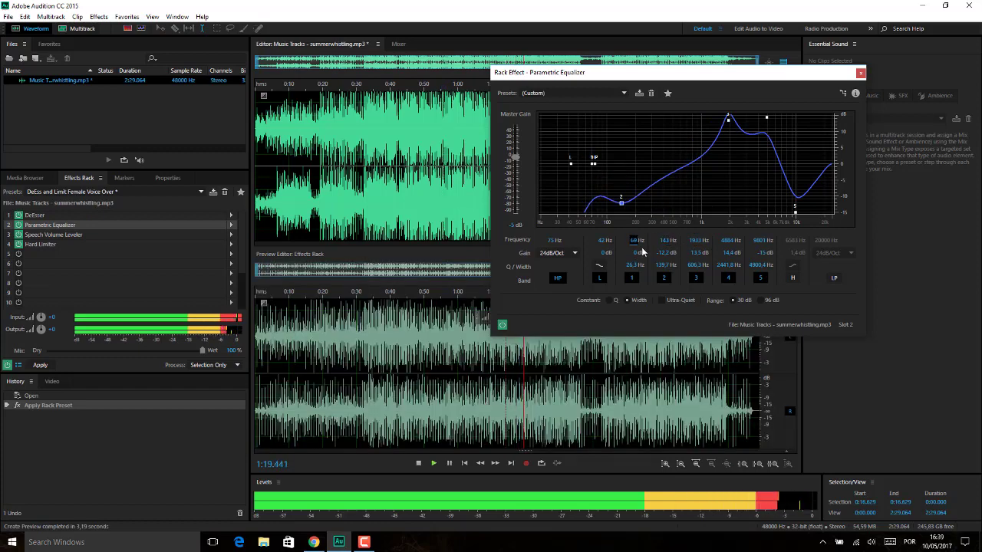
drag(603, 255, 734, 243)
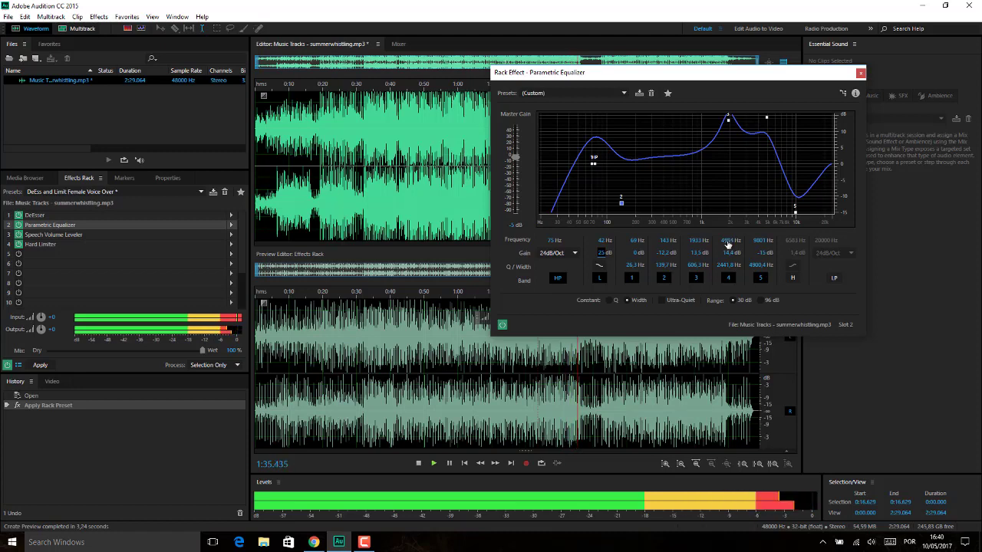
Step: Close the Parametric Equalizer settings and listen to the track from about 1:49 before stopping playback
click(860, 73)
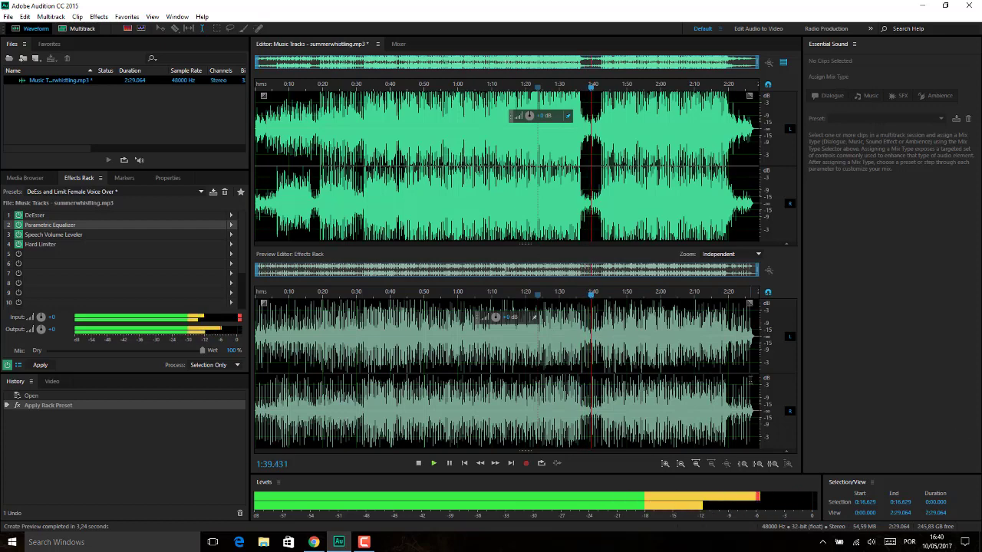
click(623, 165)
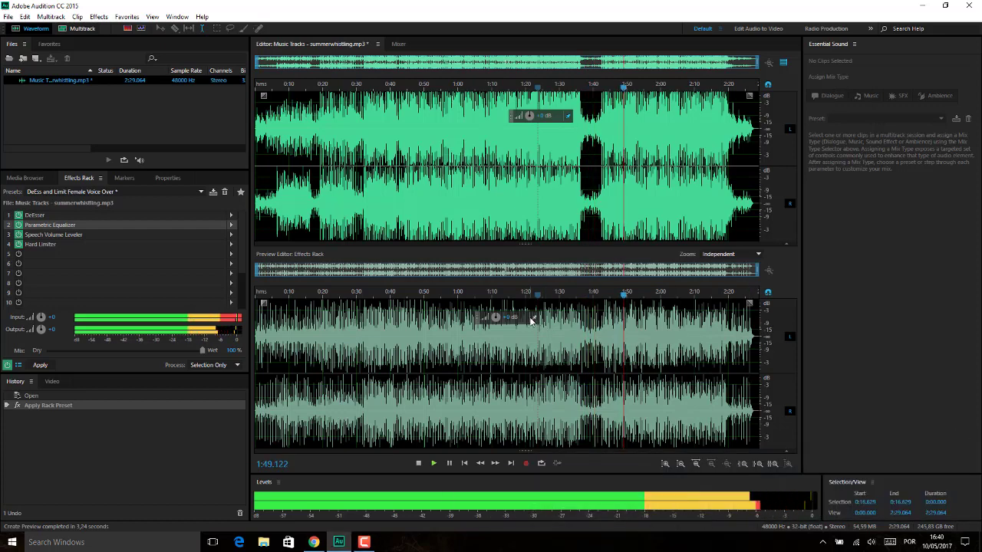
key(space)
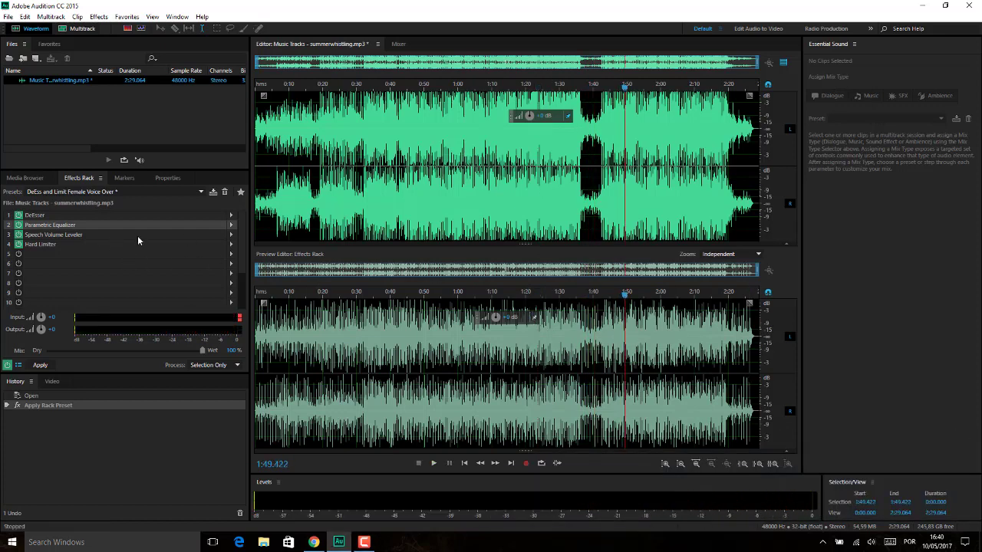
Step: Remove the DeEsser and the Parametric Equalizer from the Effects Rack and select the Speech Volume Leveler
click(231, 216)
click(257, 238)
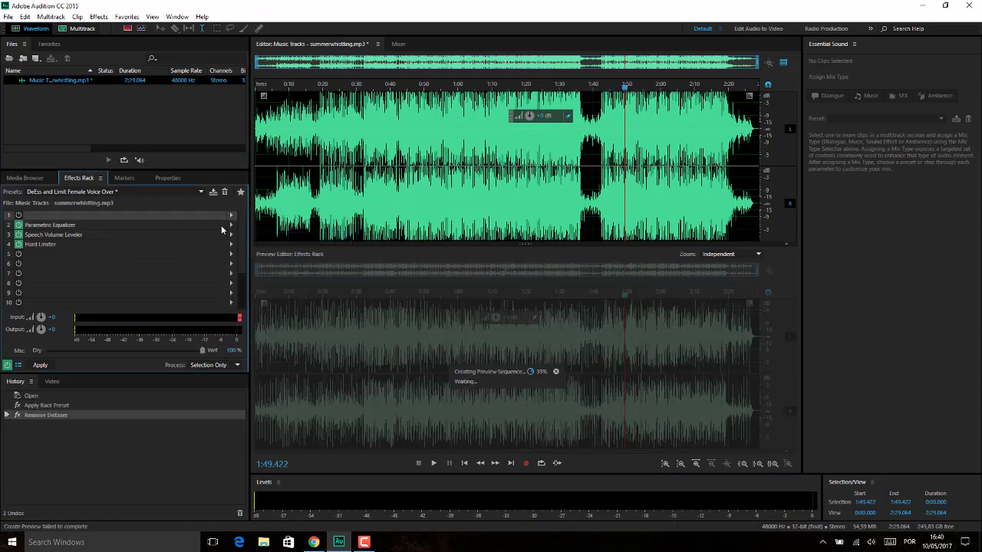
click(231, 228)
click(261, 249)
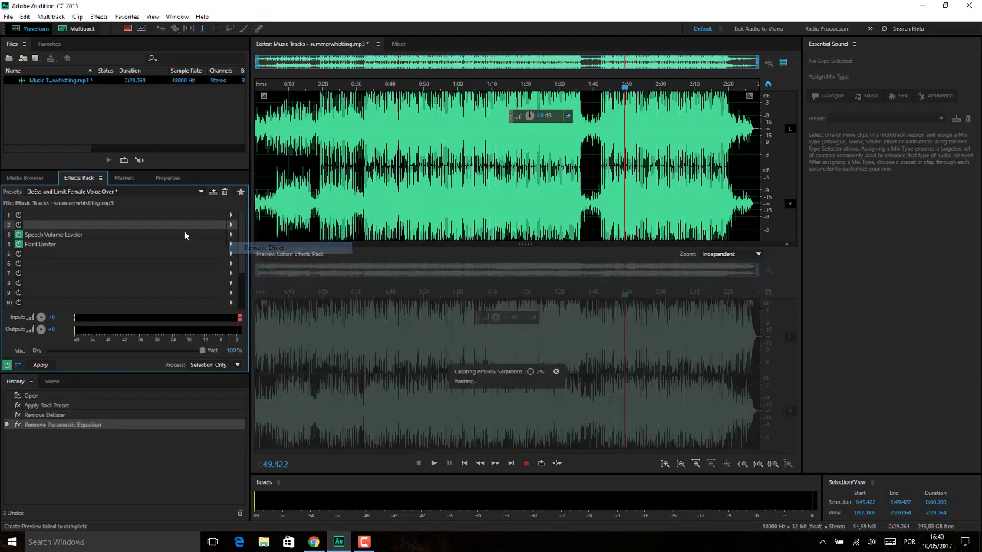
click(73, 235)
Step: Play back the processed track briefly from about 0:17
click(312, 326)
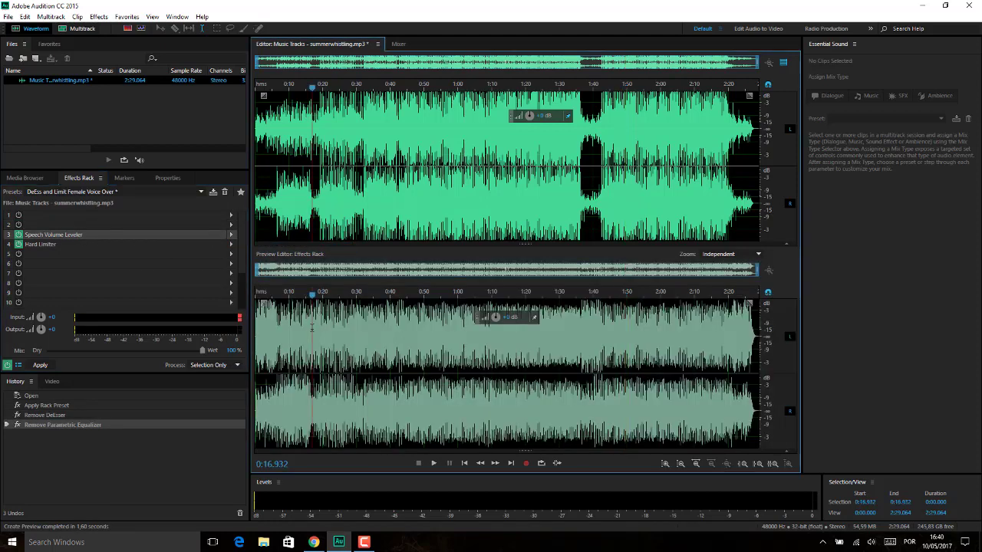
key(space)
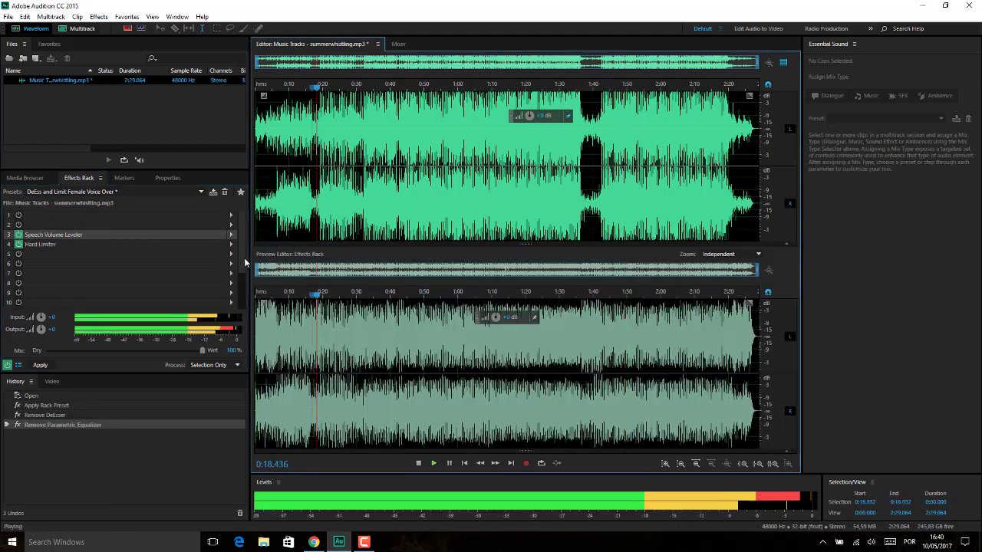
key(space)
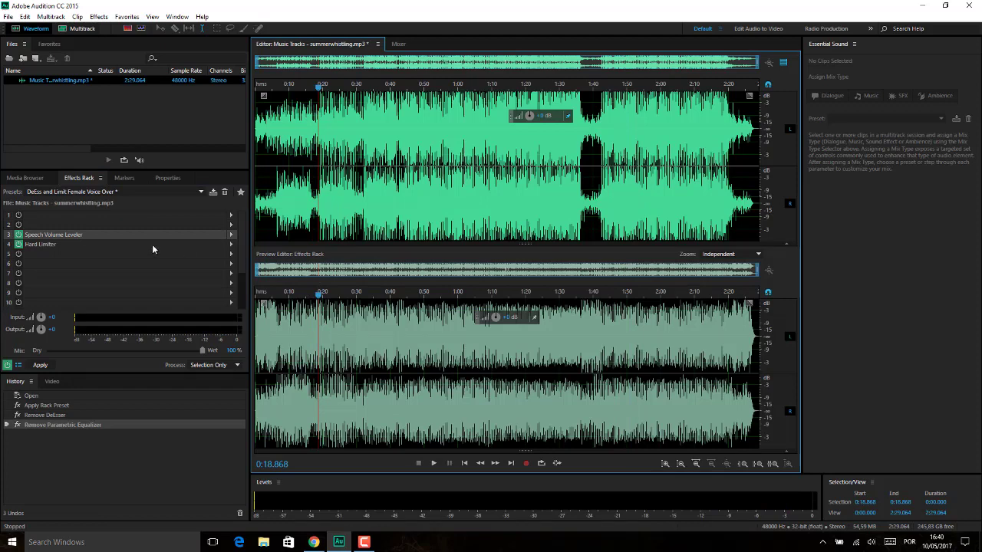
Step: Set the Speech Volume Leveler to 83.9% leveling, 63.1 dB dynamic range and -14.7 dB target volume during playback
click(231, 235)
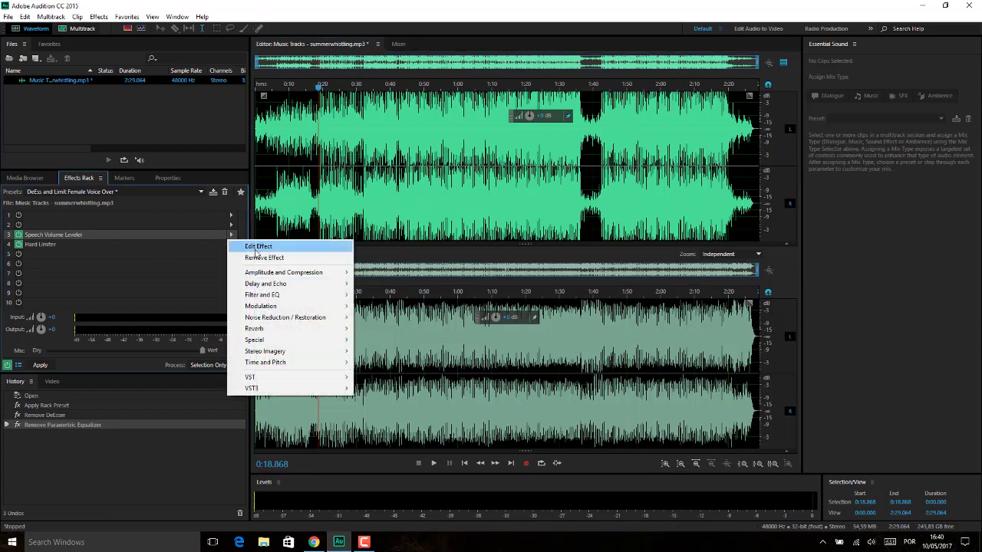
click(261, 247)
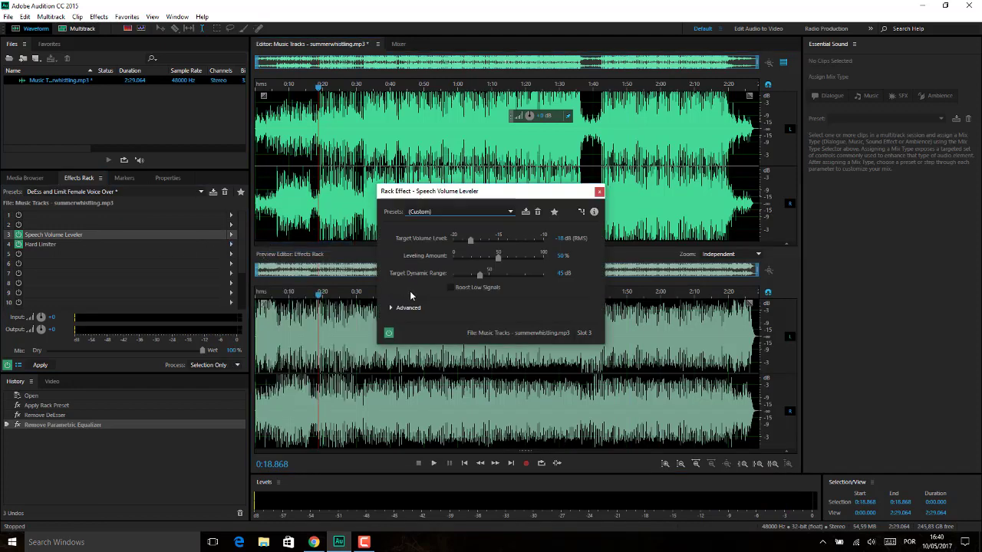
click(389, 333)
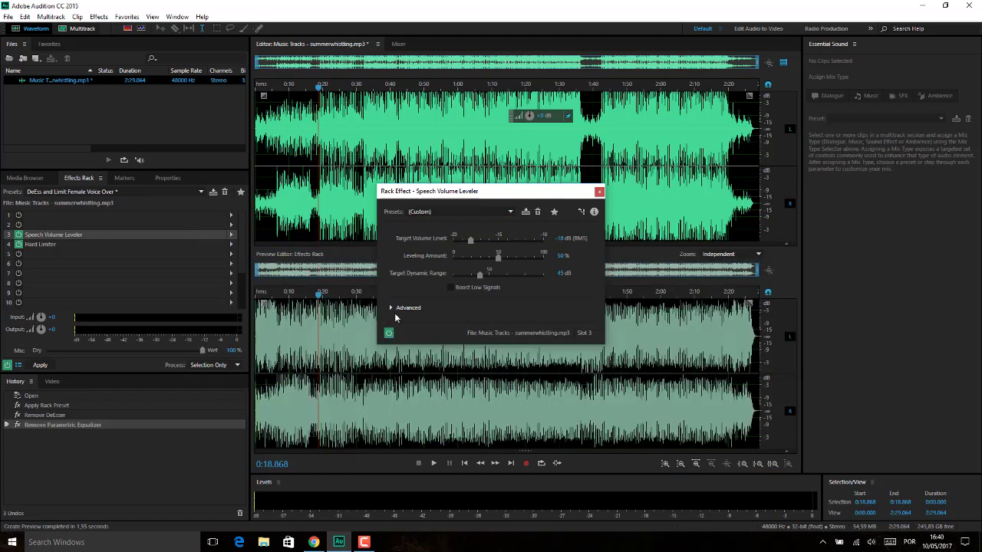
key(space)
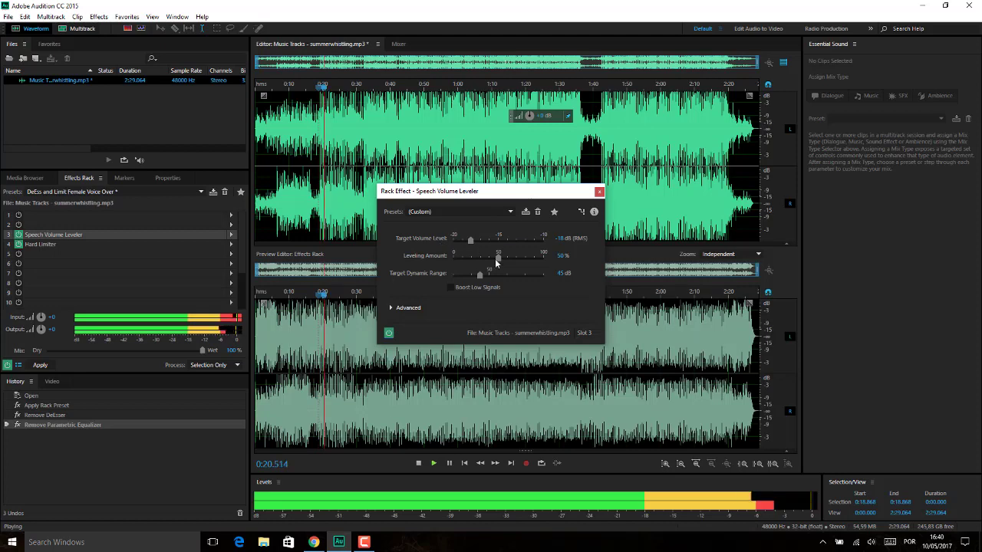
drag(496, 259, 513, 280)
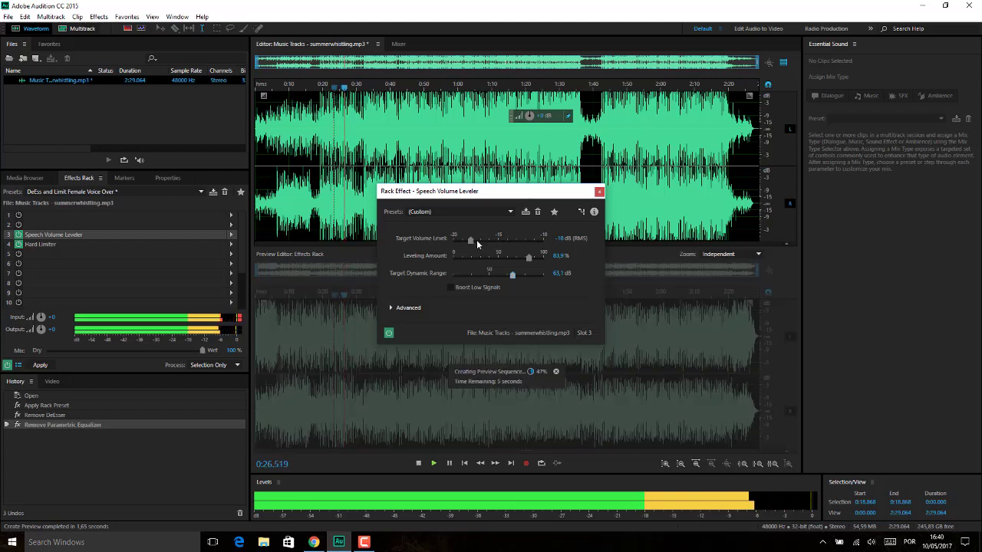
drag(476, 239, 506, 240)
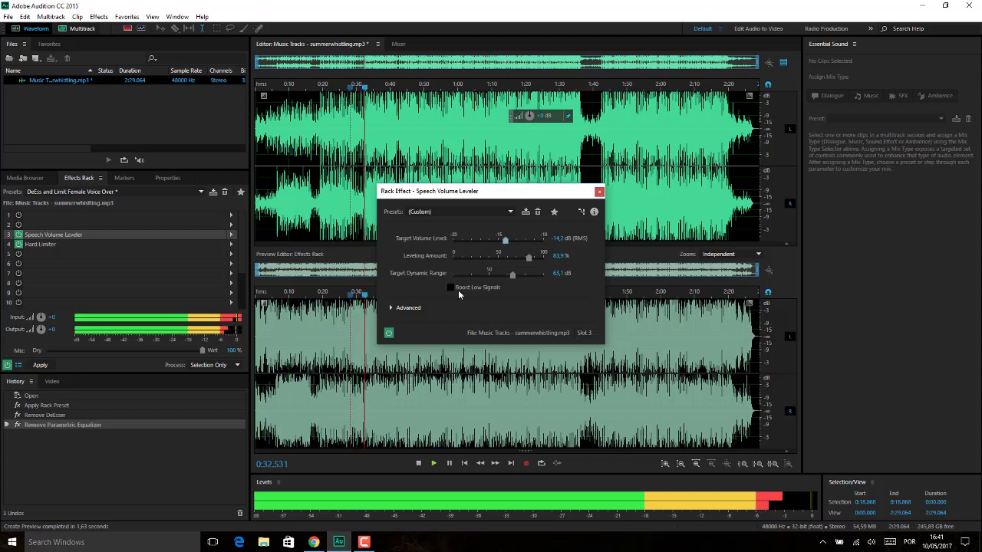
key(space)
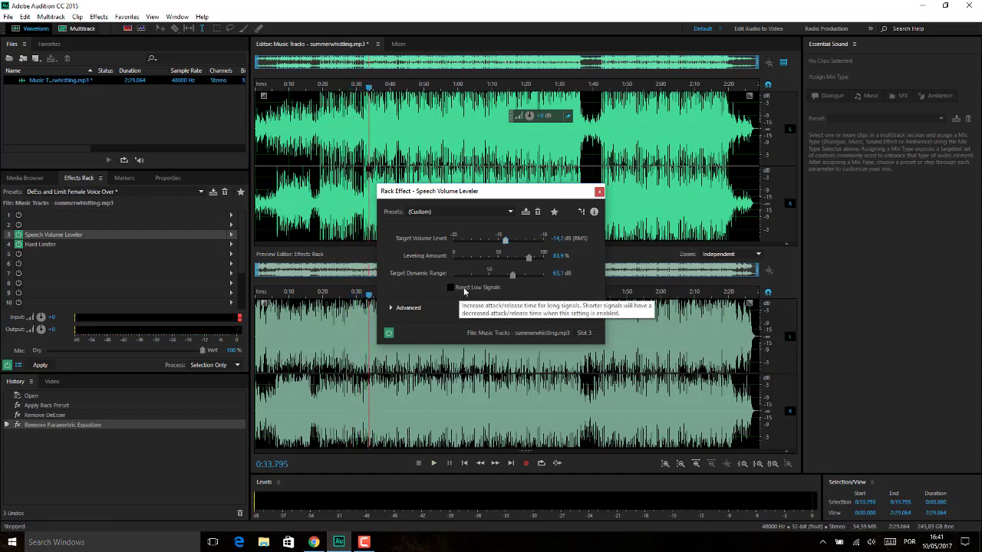
Step: Enable Boost Low Signals and, during playback, raise the target volume to -10 dB, leveling to 99.7% and dynamic range to 79.3 dB
click(459, 294)
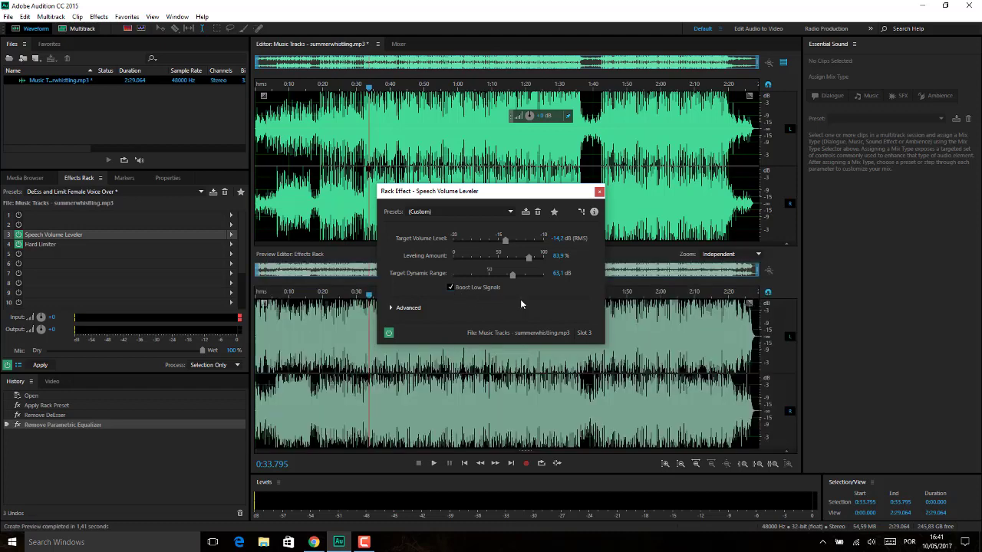
key(space)
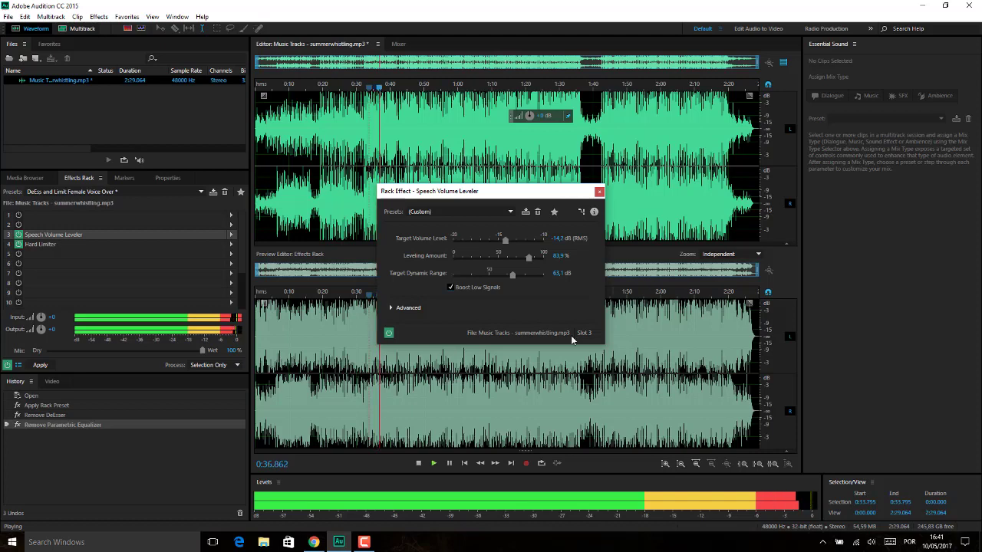
drag(512, 275, 544, 240)
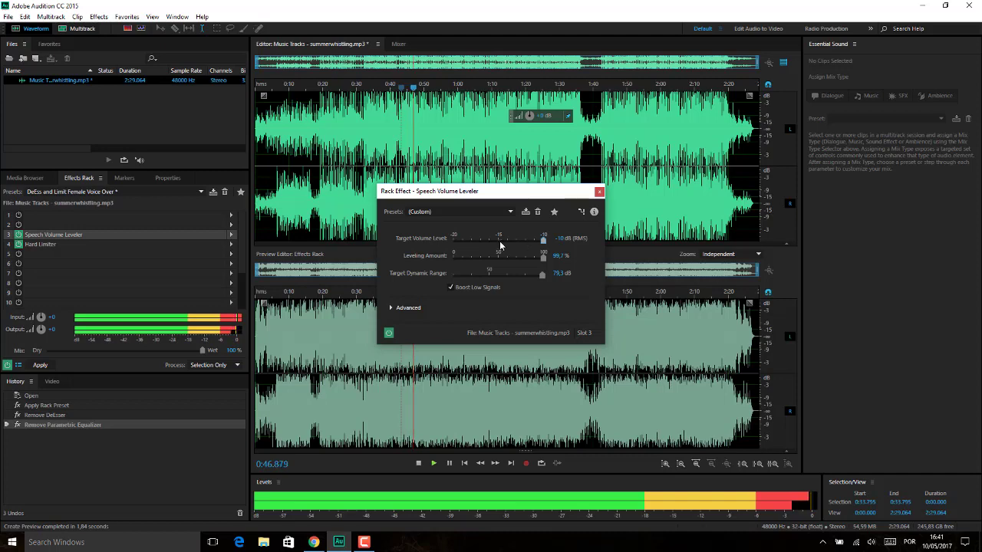
Step: Lower the leveler's target volume to -17.9 dB, leveling amount to 3.1% and target dynamic range to 30 dB
drag(544, 240, 479, 240)
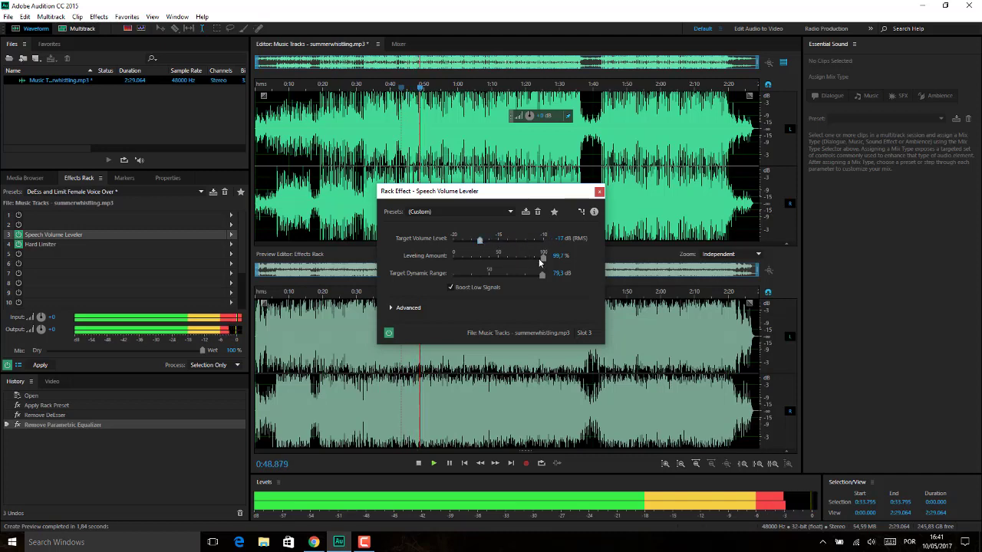
drag(540, 258, 479, 258)
drag(541, 276, 468, 239)
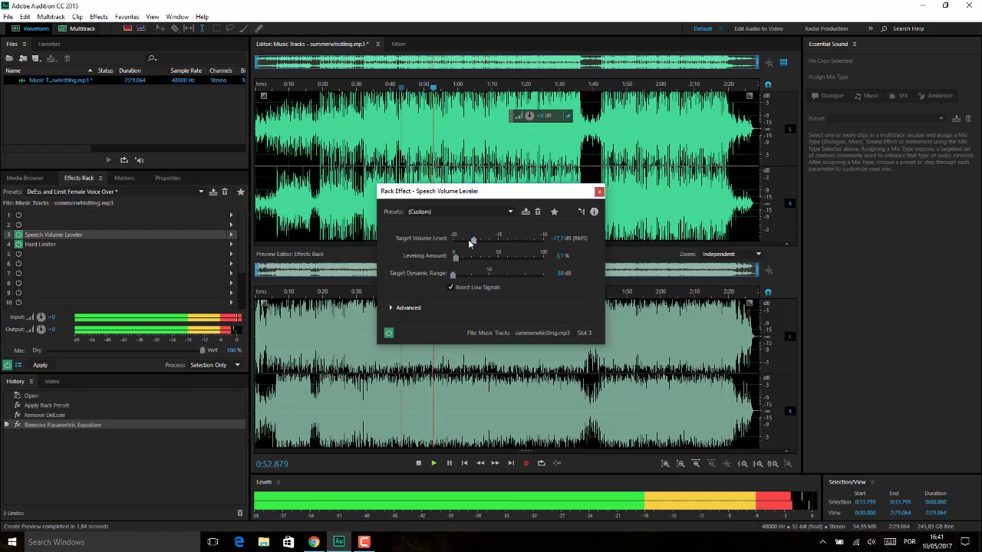
Step: Set the leveler's advanced compressor threshold to -9 dB and its noise gate offset to 6.8 dB
click(392, 309)
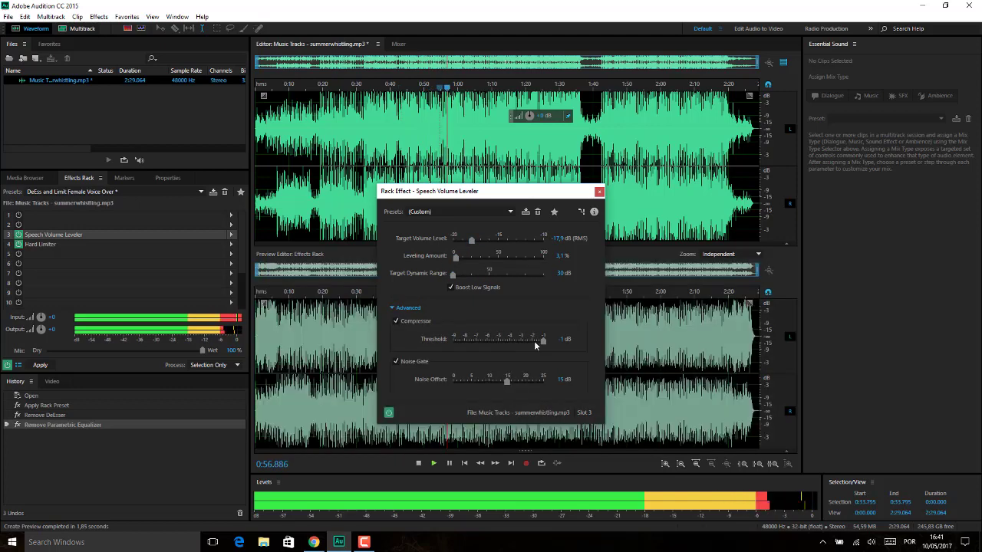
drag(477, 343, 449, 344)
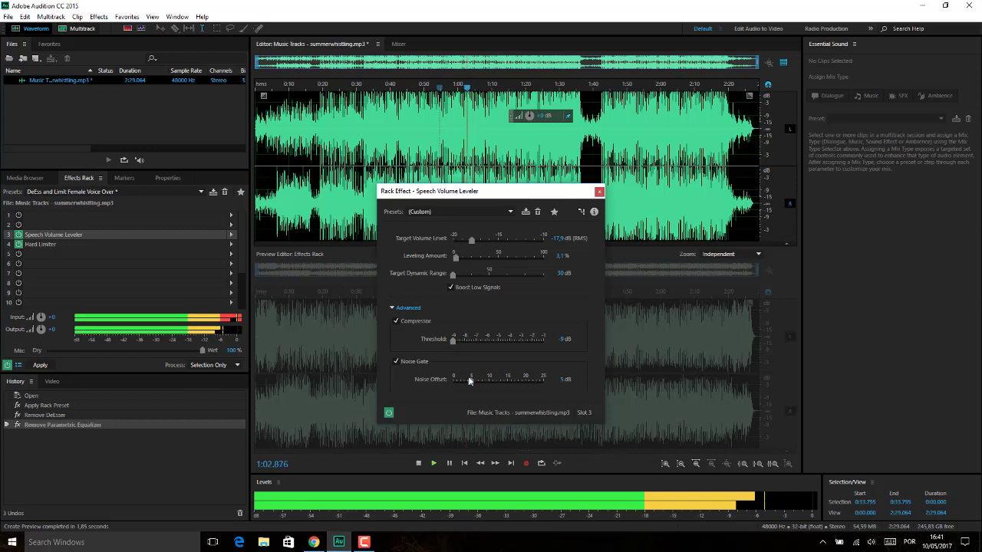
drag(508, 382, 477, 382)
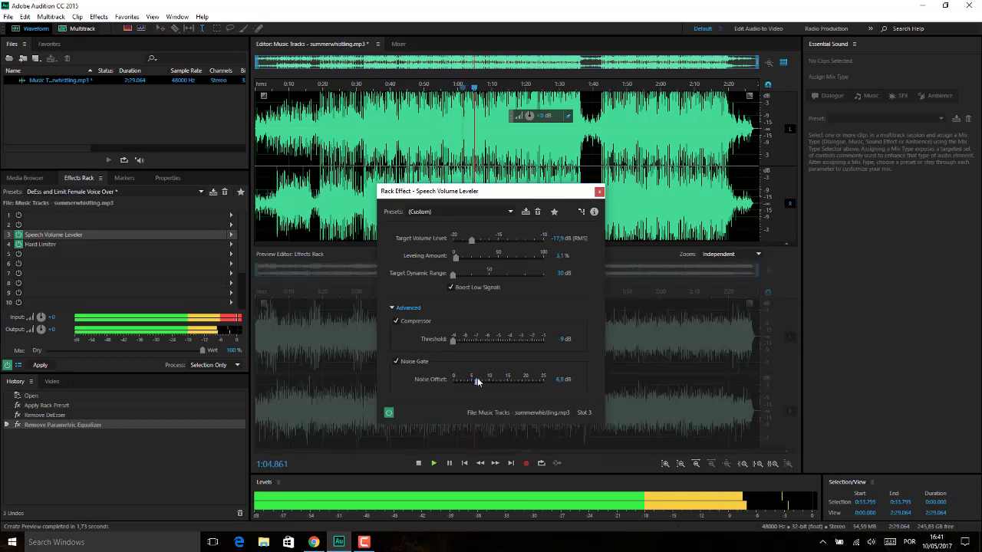
Step: Move the leveler window clear of the waveforms to examine the preview, stop playback and close the effect's settings
drag(484, 203, 728, 170)
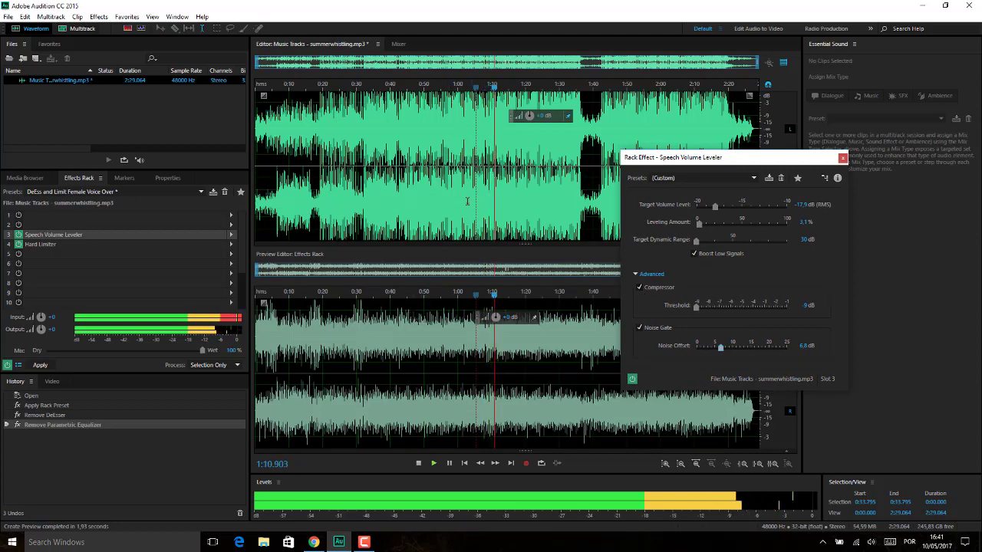
key(space)
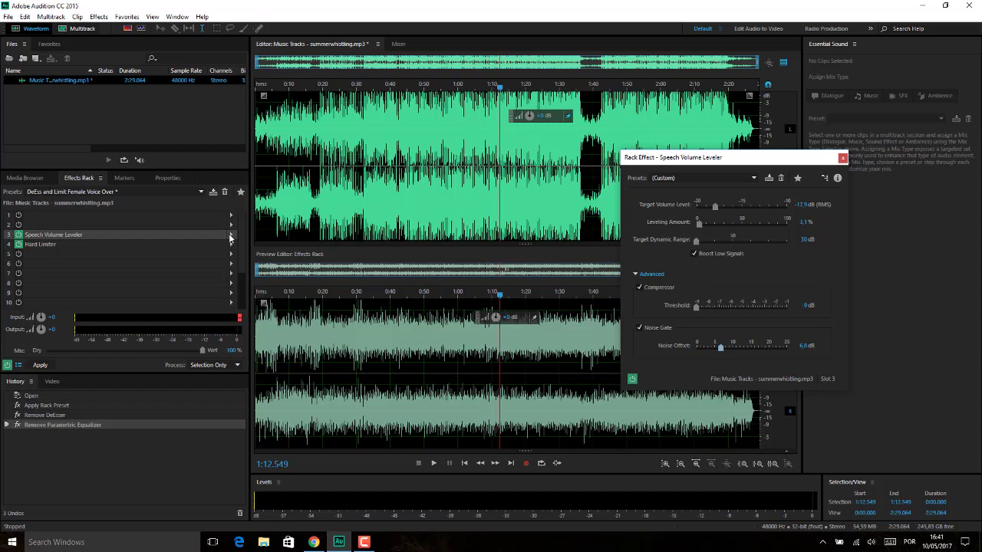
click(841, 158)
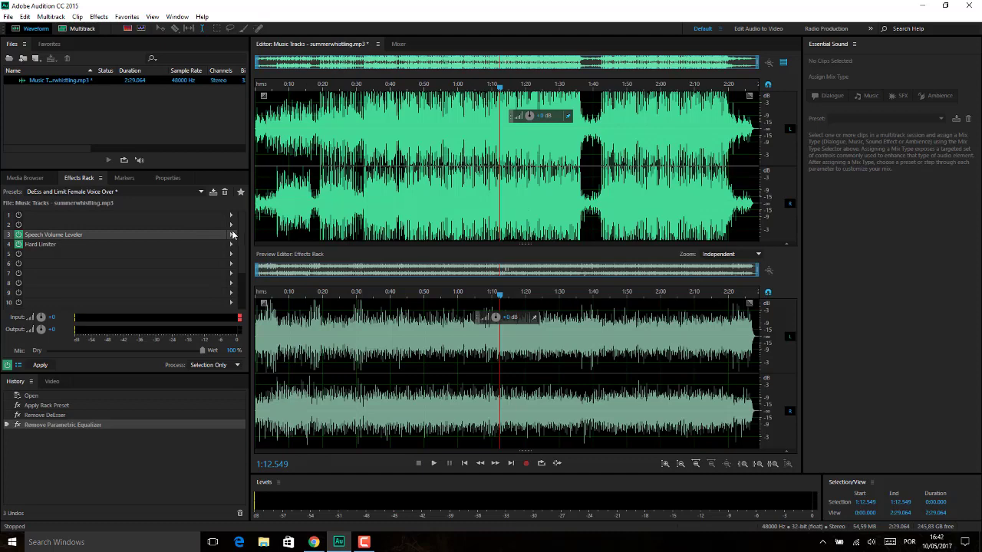
Step: Remove the Speech Volume Leveler from the Effects Rack and play the track from about 0:05
click(231, 236)
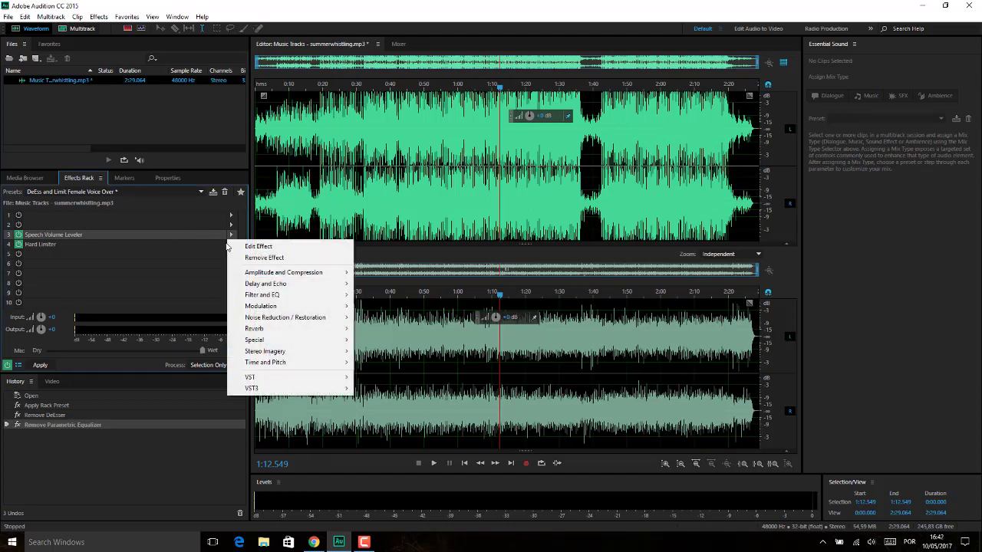
click(260, 259)
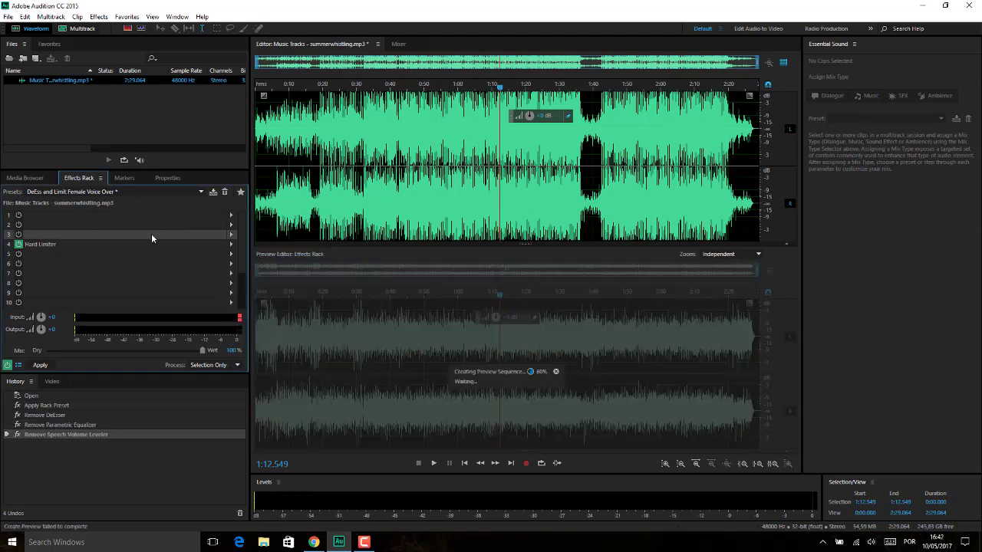
click(272, 331)
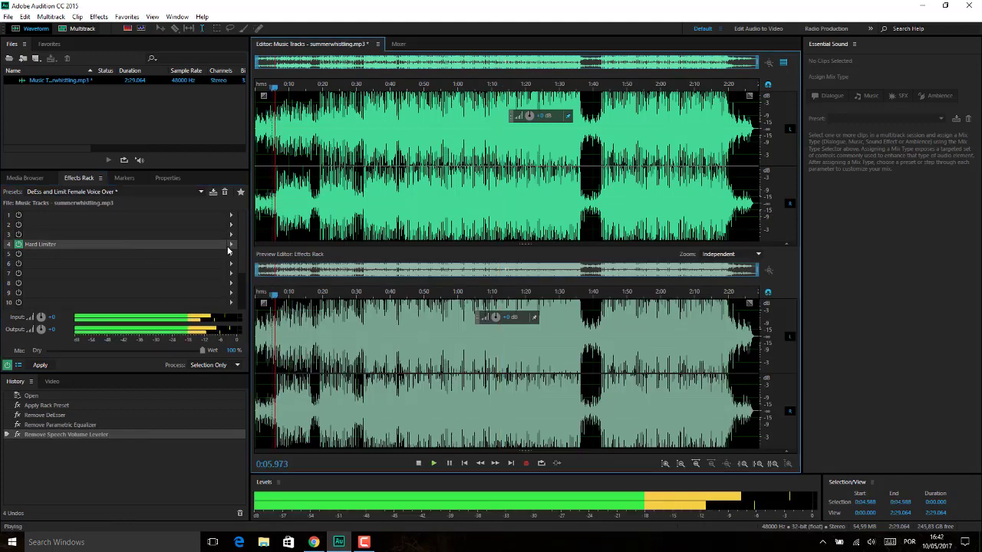
Step: Open the Hard Limiter's settings and set its input boost to -2.2 dB and maximum amplitude to -18.2 dB
click(232, 245)
click(253, 256)
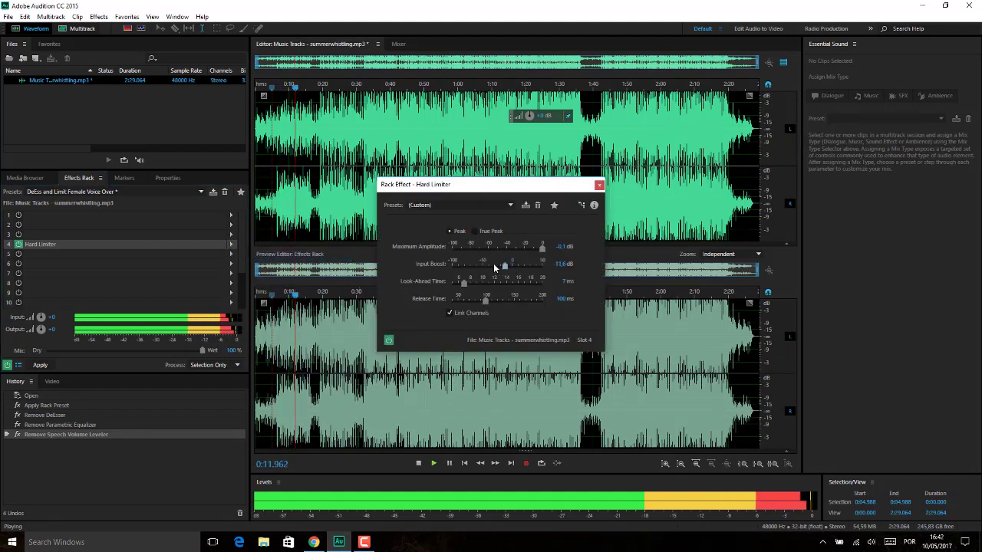
mouse_move(513, 264)
mouse_down()
mouse_move(488, 266)
mouse_move(543, 264)
mouse_move(504, 265)
mouse_up()
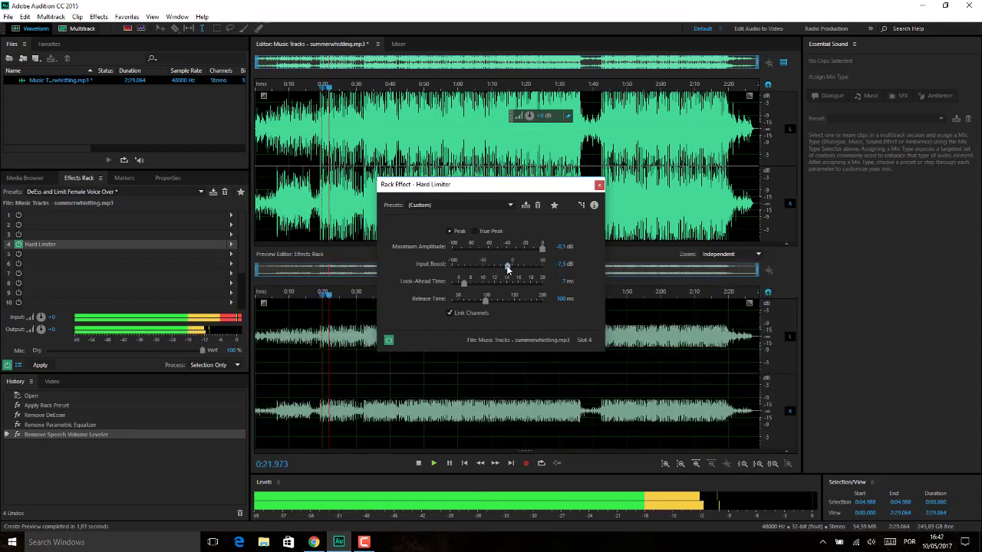
drag(504, 267, 515, 266)
drag(511, 270, 523, 246)
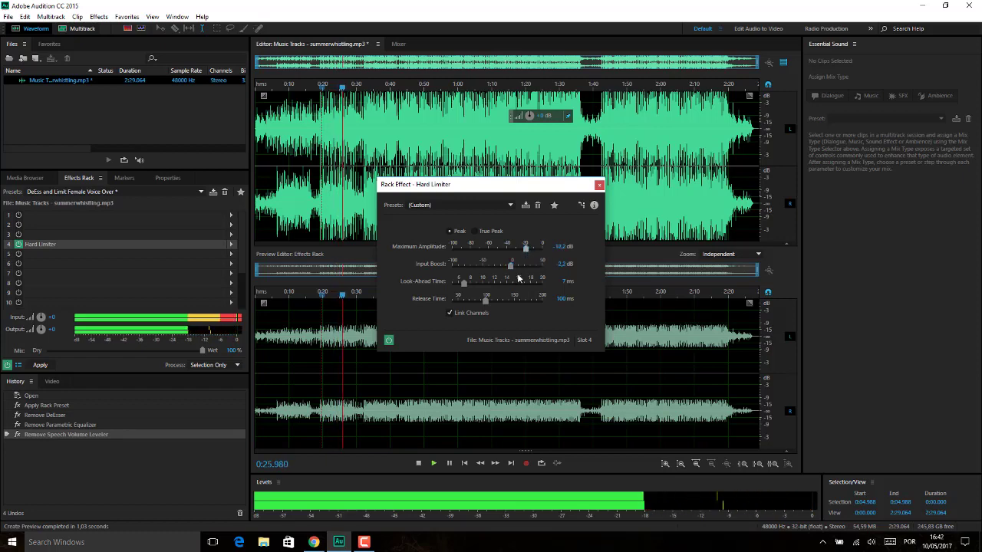
Step: Raise the limiter's look-ahead time to 17.2 ms and its release time to 158 ms, moving its window off the preview waveform
drag(462, 283, 509, 300)
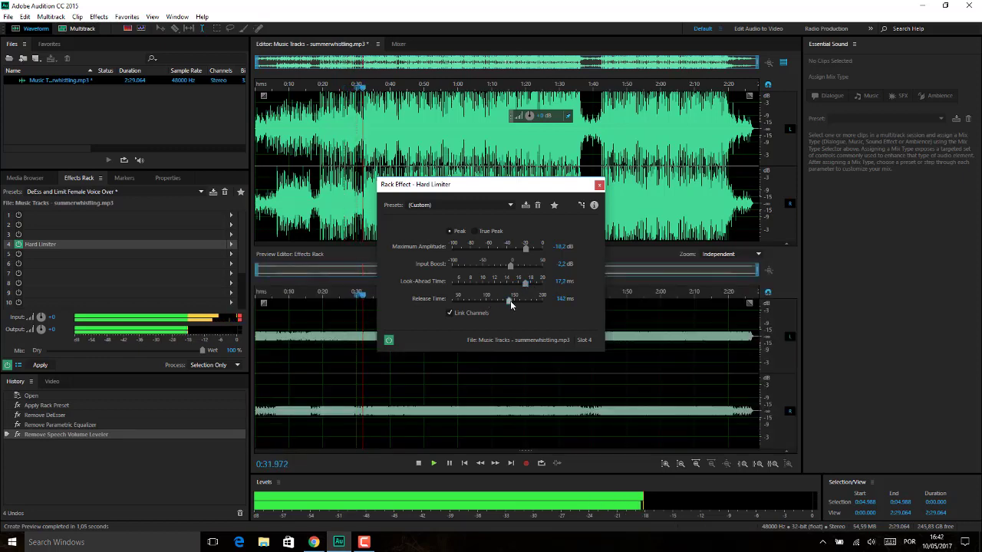
drag(508, 189, 310, 123)
drag(314, 232, 325, 232)
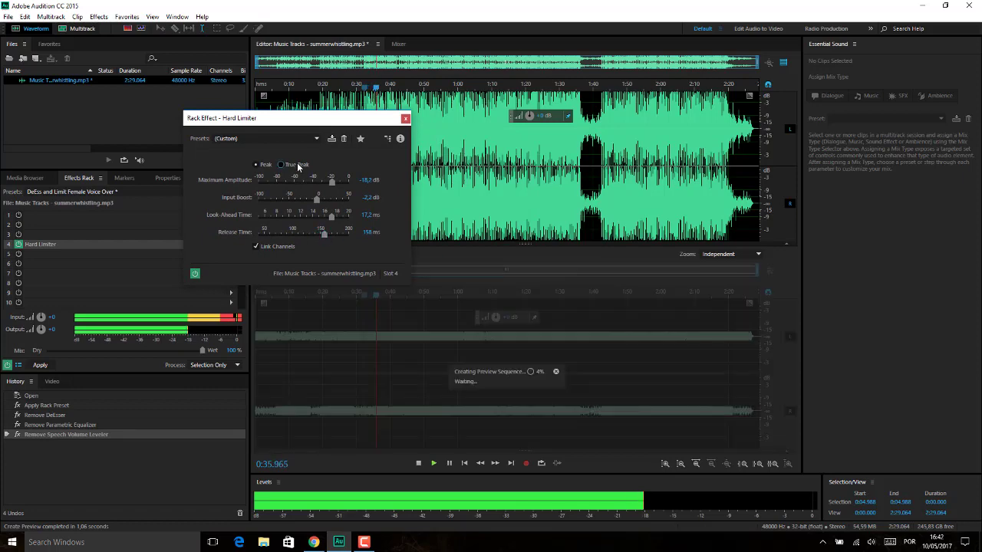
Step: Switch the limiter to True Peak with a maximum amplitude of -16.7 dB, then close its settings and stop playback
mouse_move(338, 185)
mouse_down()
mouse_move(304, 187)
mouse_move(335, 191)
mouse_up()
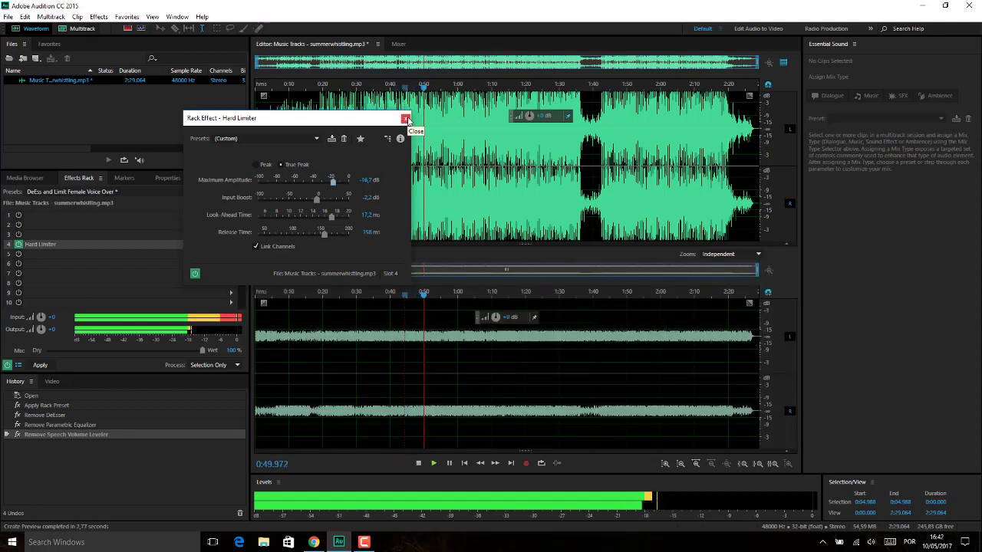
click(405, 119)
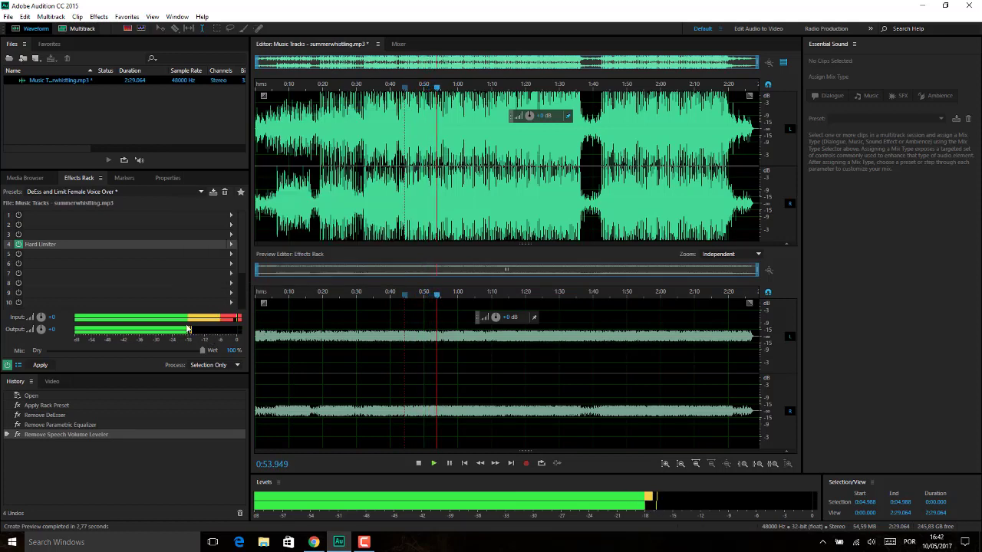
key(space)
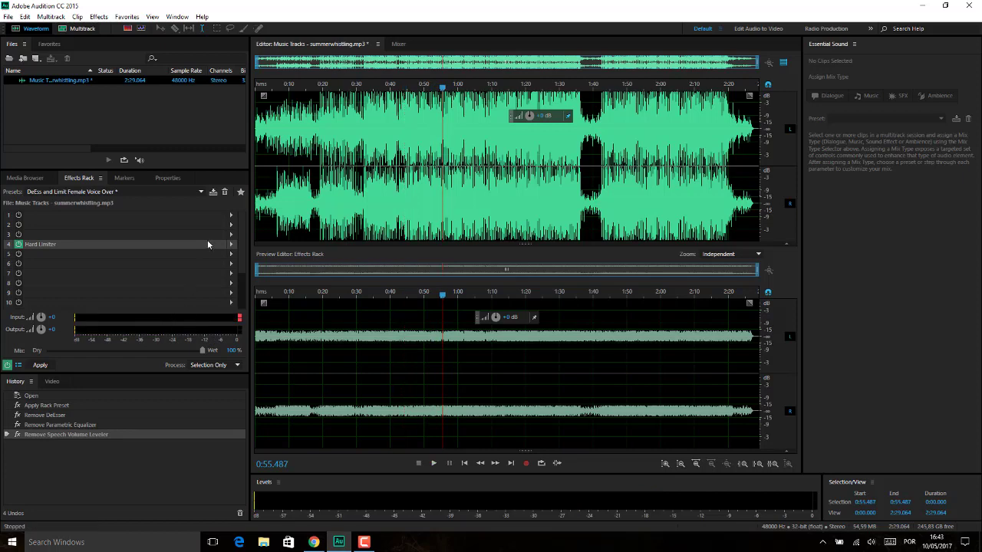
Step: Remove the Hard Limiter from the Effects Rack and briefly play the track without effects
click(231, 244)
click(260, 266)
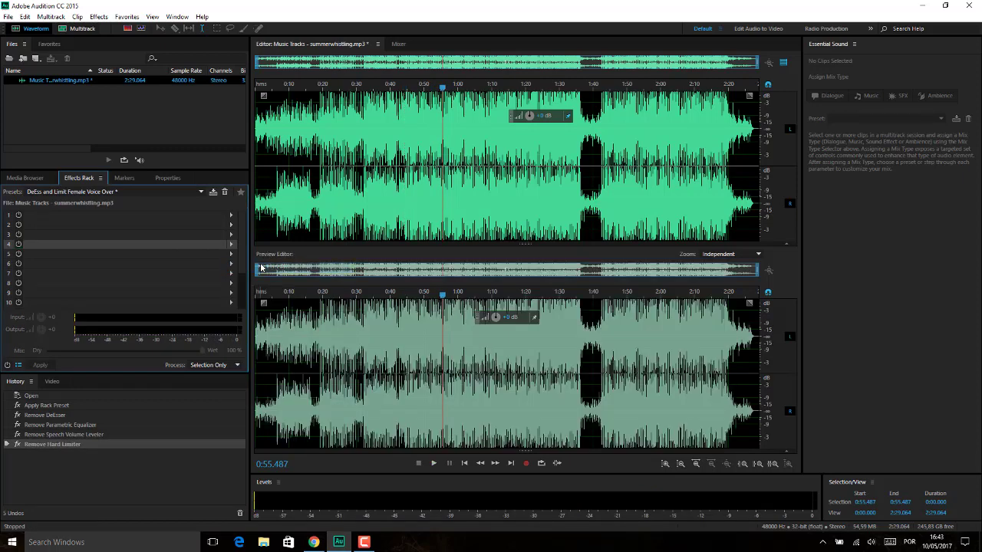
key(space)
key(space)
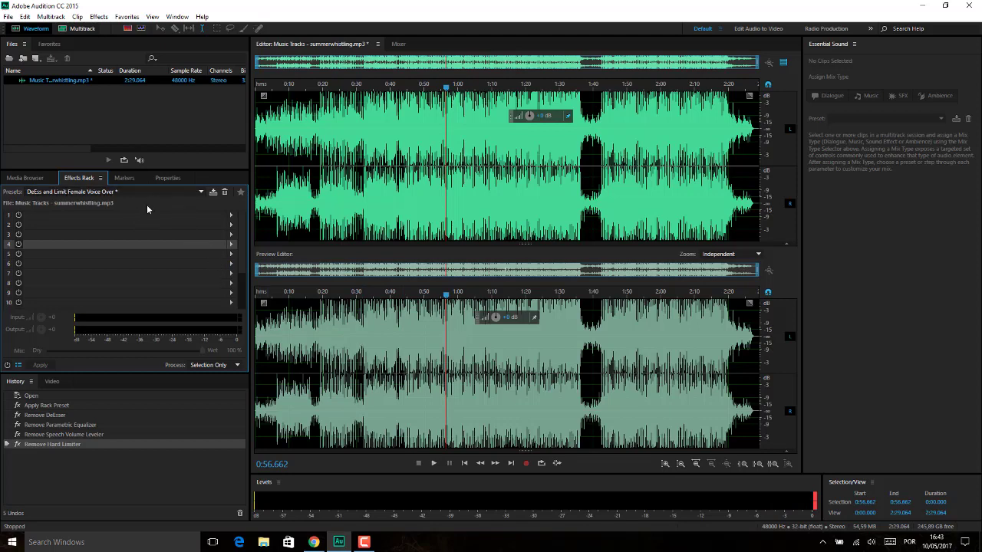
Step: Examine the available rack presets and the effect categories offered for the first rack slot and the whole file
click(200, 191)
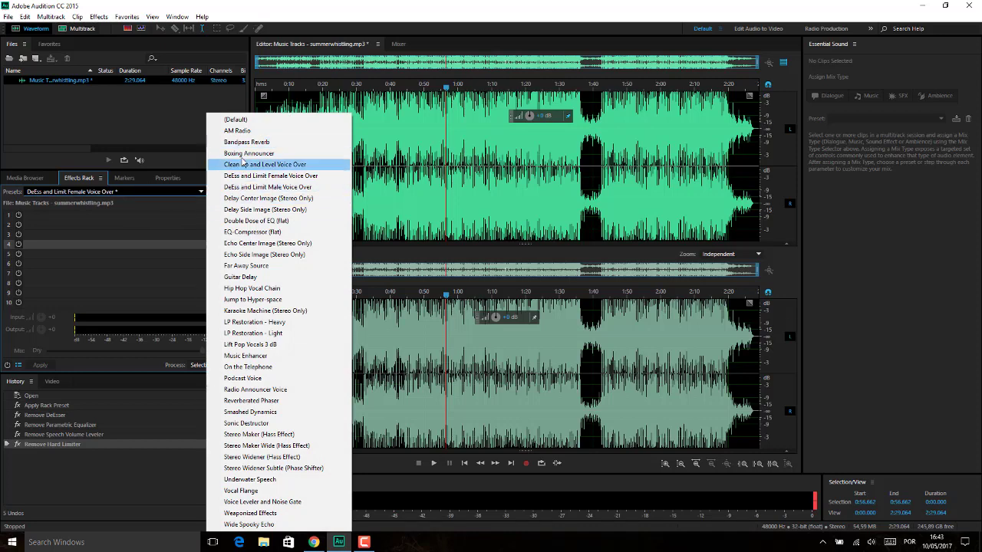
click(166, 227)
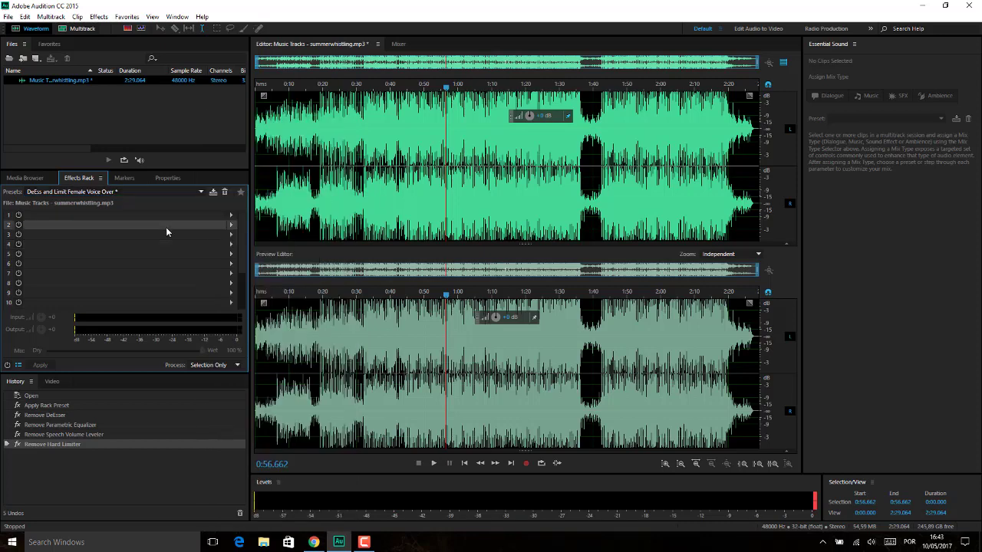
click(231, 215)
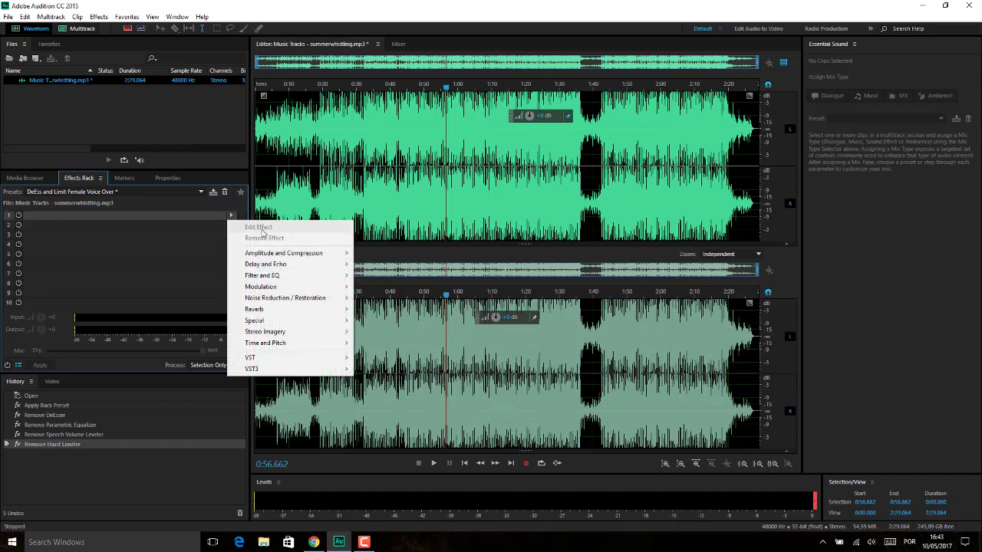
mouse_move(284, 259)
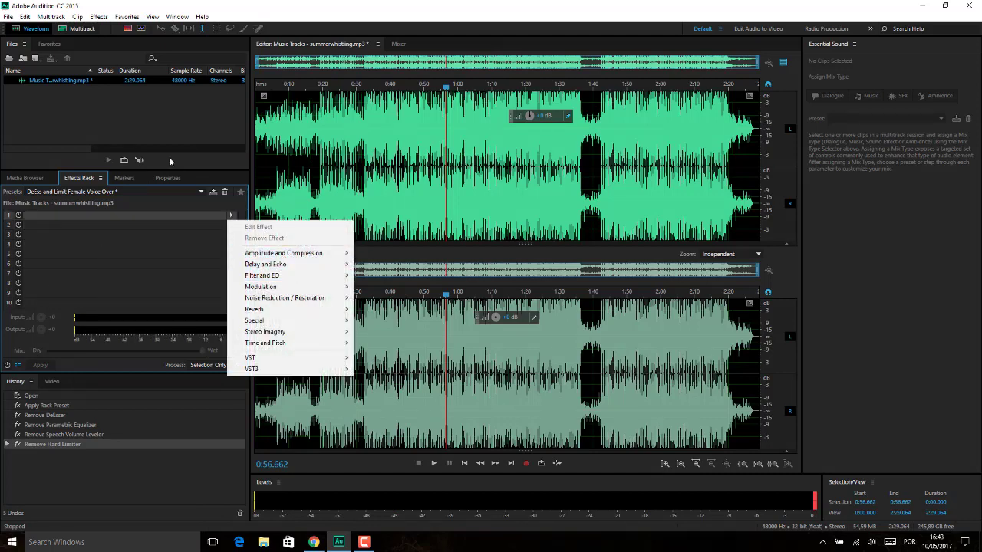
click(96, 17)
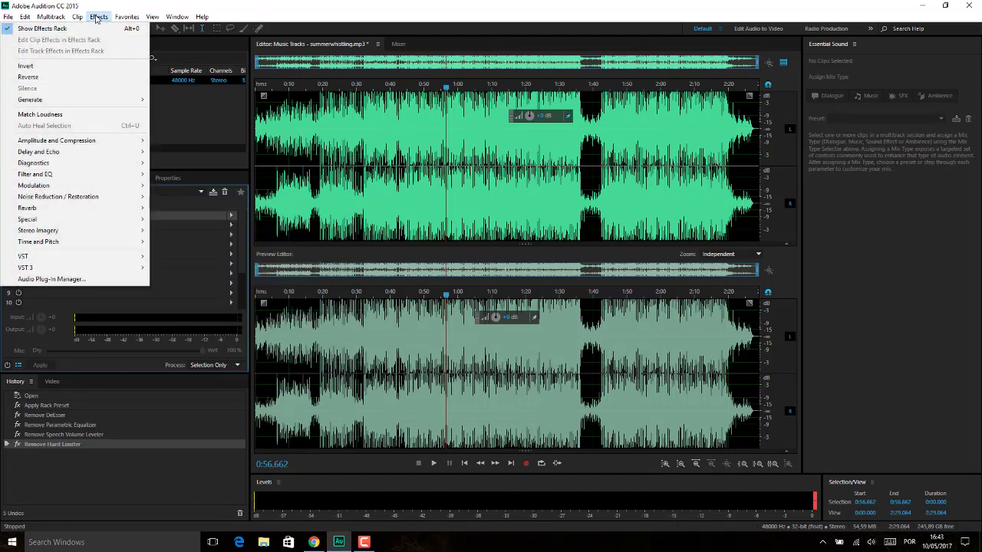
mouse_move(93, 144)
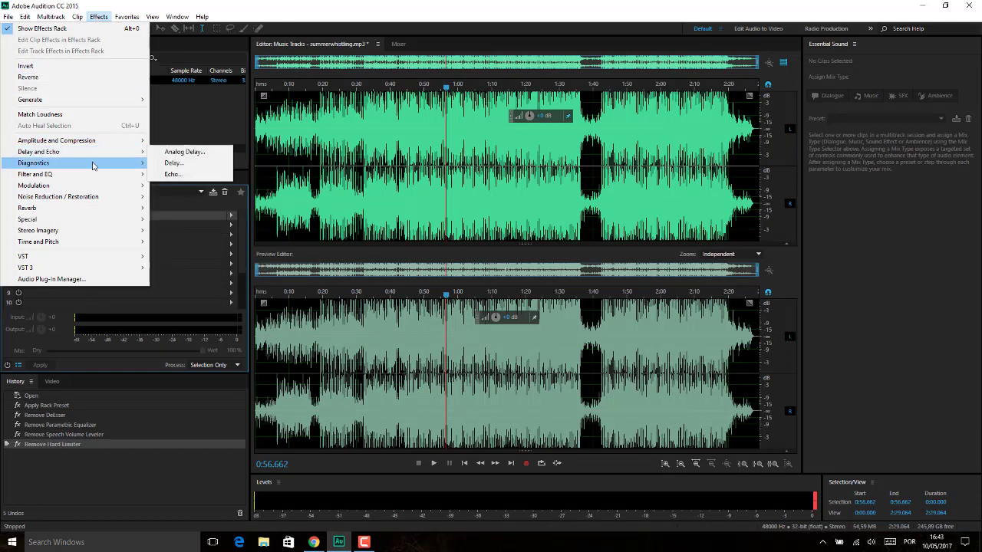
click(192, 161)
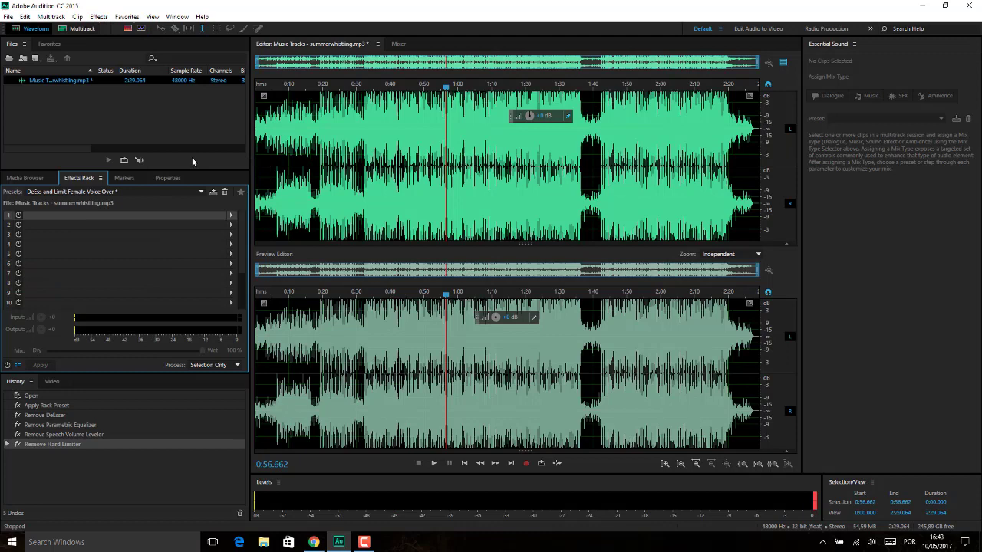
Step: Add the Amplify effect to the first rack slot with default settings and remove it again
click(231, 219)
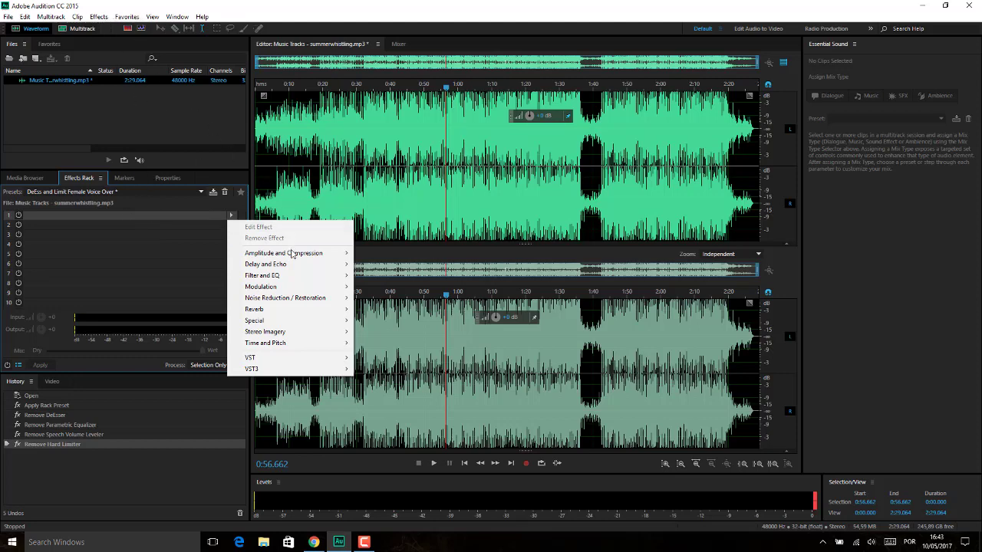
mouse_move(287, 253)
click(192, 255)
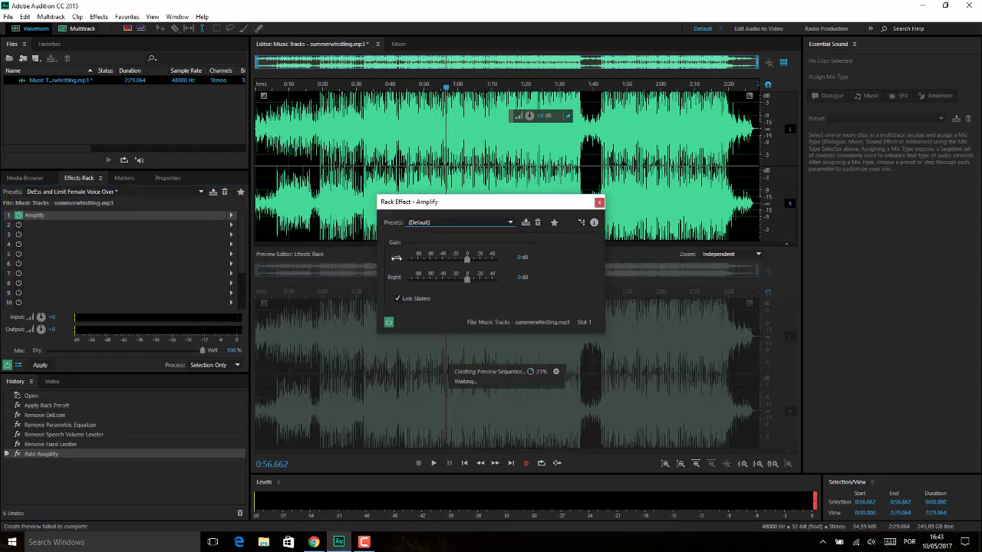
click(599, 203)
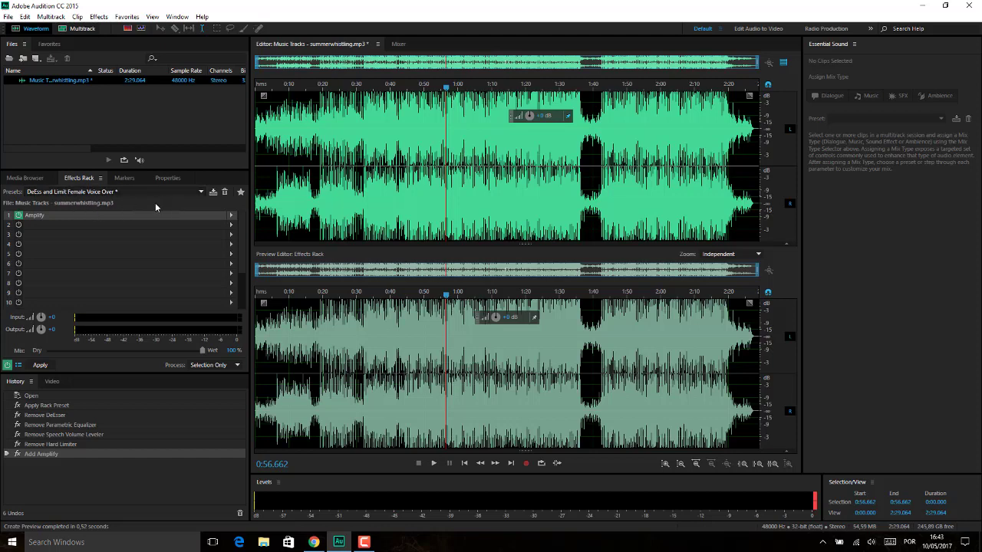
click(232, 216)
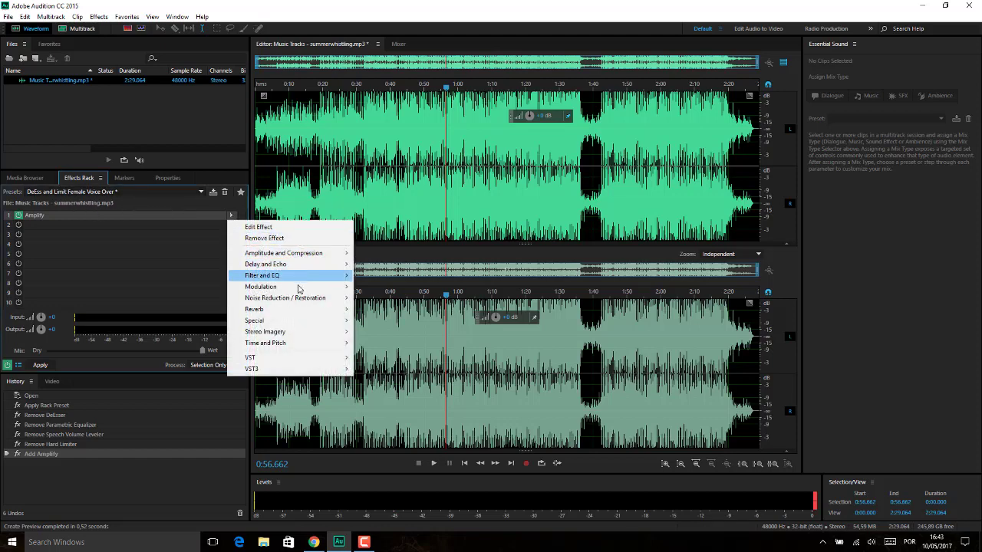
click(290, 239)
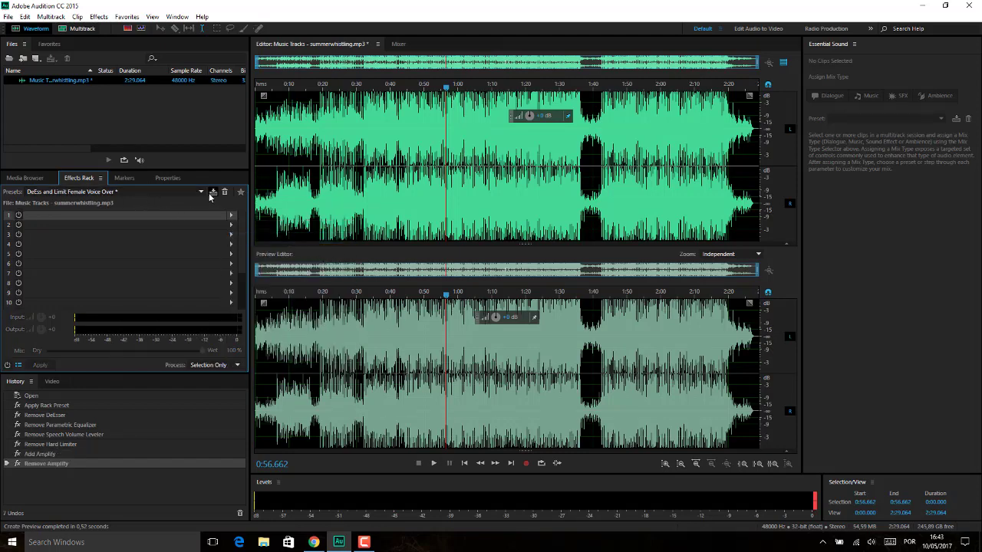